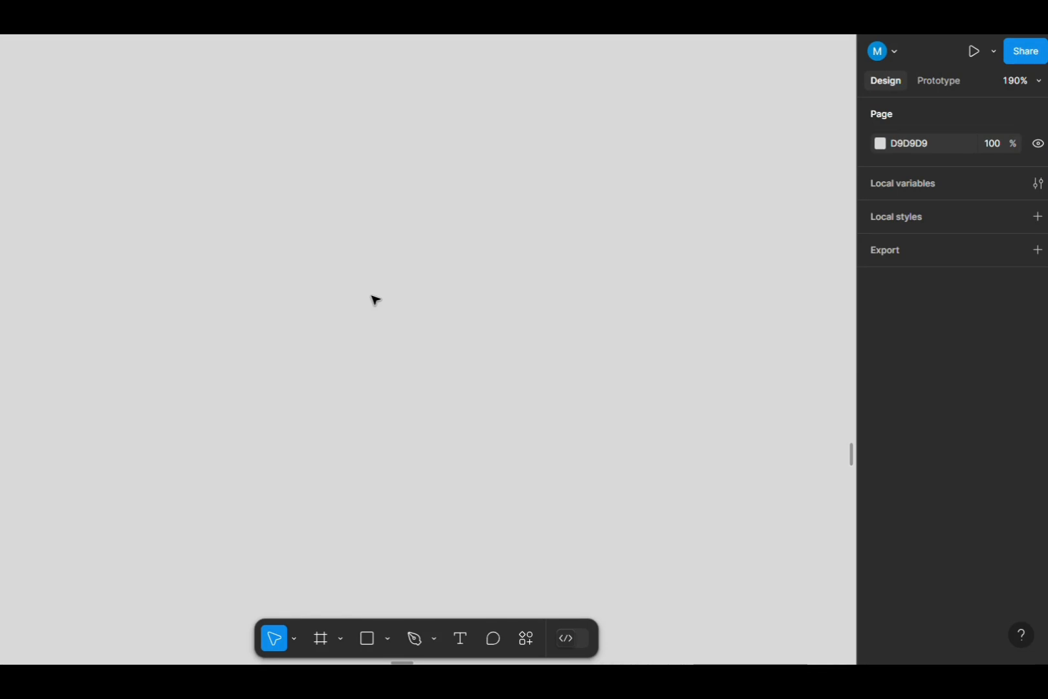
Draw a frame on the empty canvas and set its width to 200 and height to 50
click(324, 638)
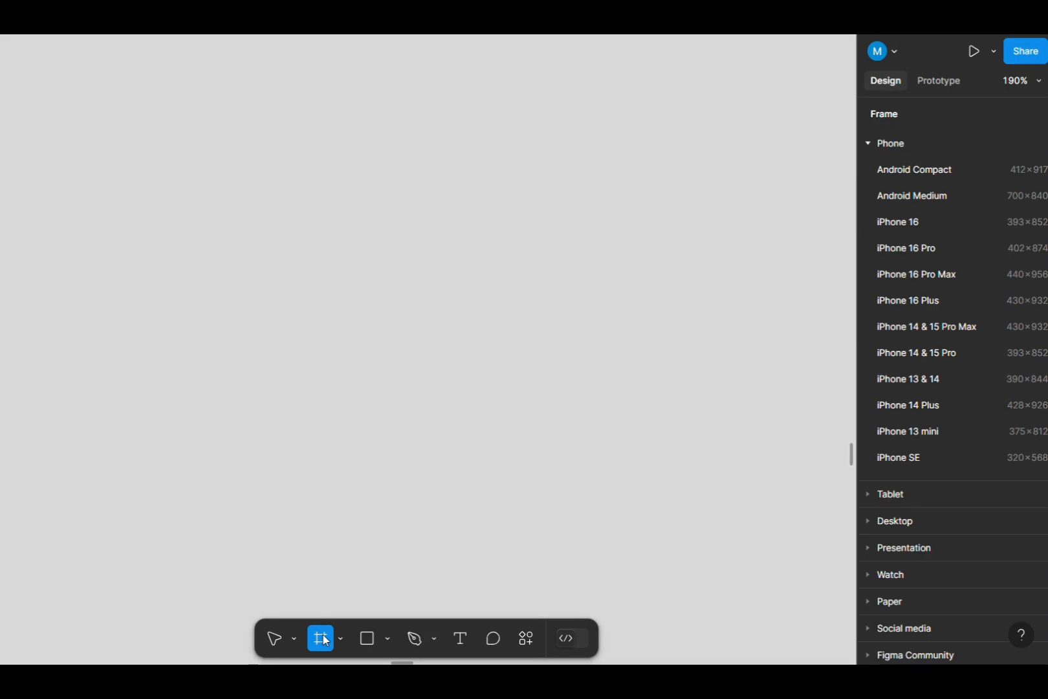
drag(266, 322, 548, 399)
click(988, 359)
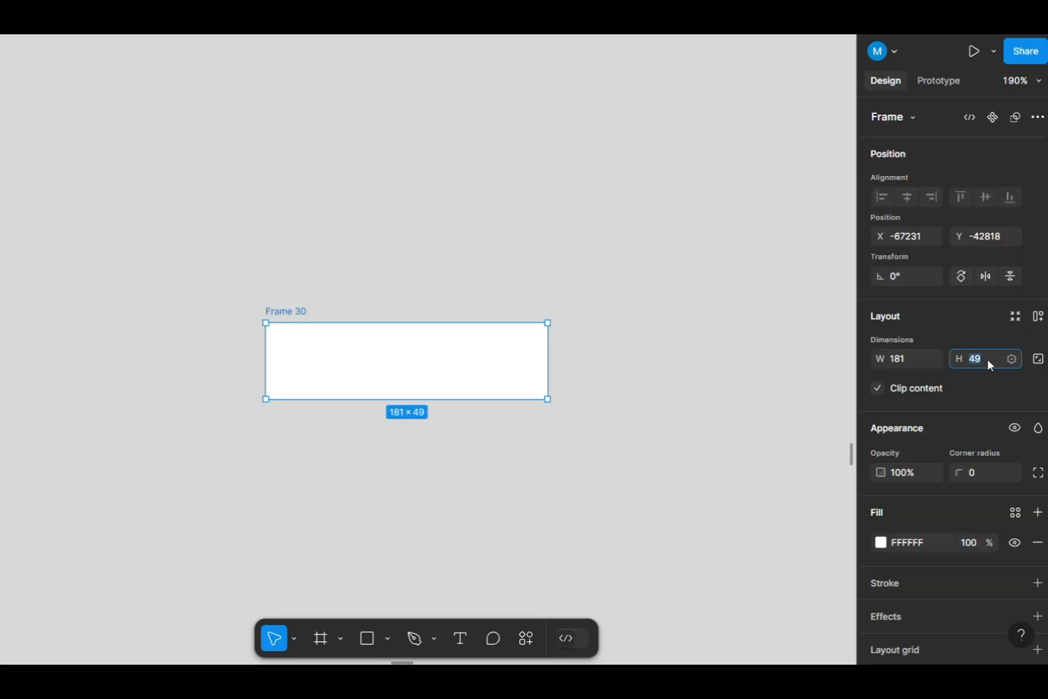
text(50)
key(Return)
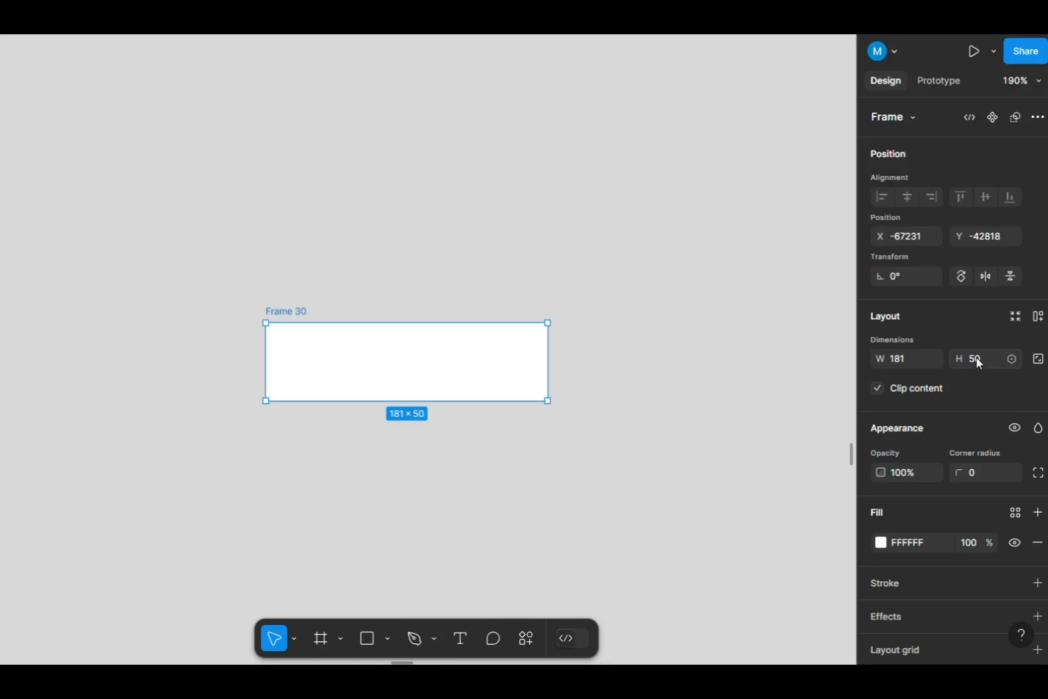
click(906, 355)
text(200)
key(Return)
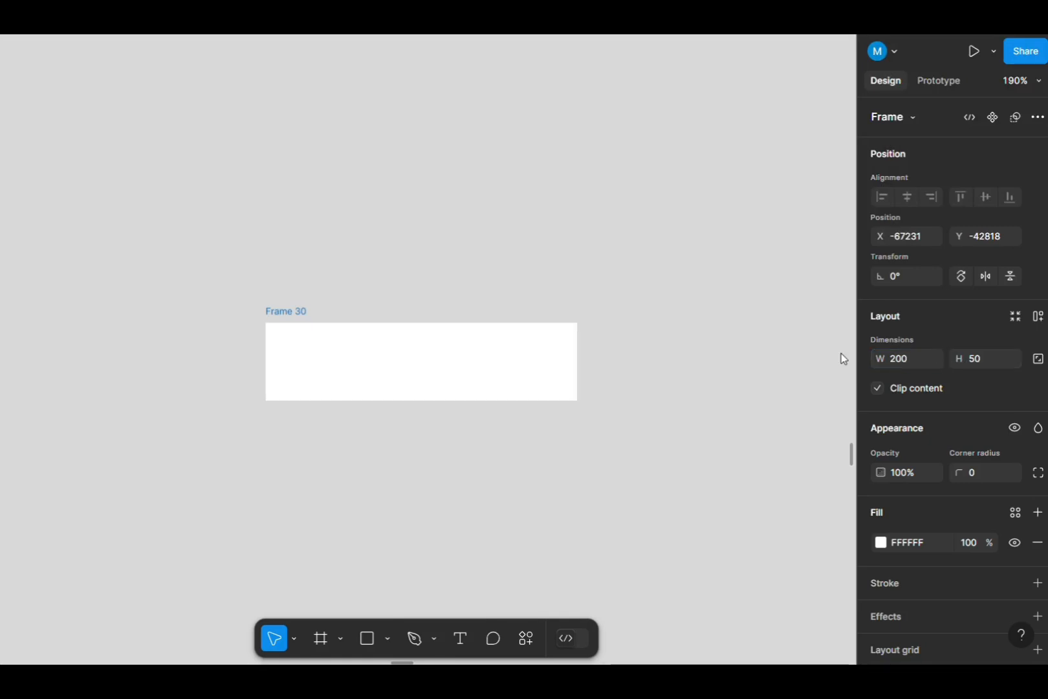
Duplicate the frame below the original and set the copy's height to 100
scroll(686, 433, down, 5)
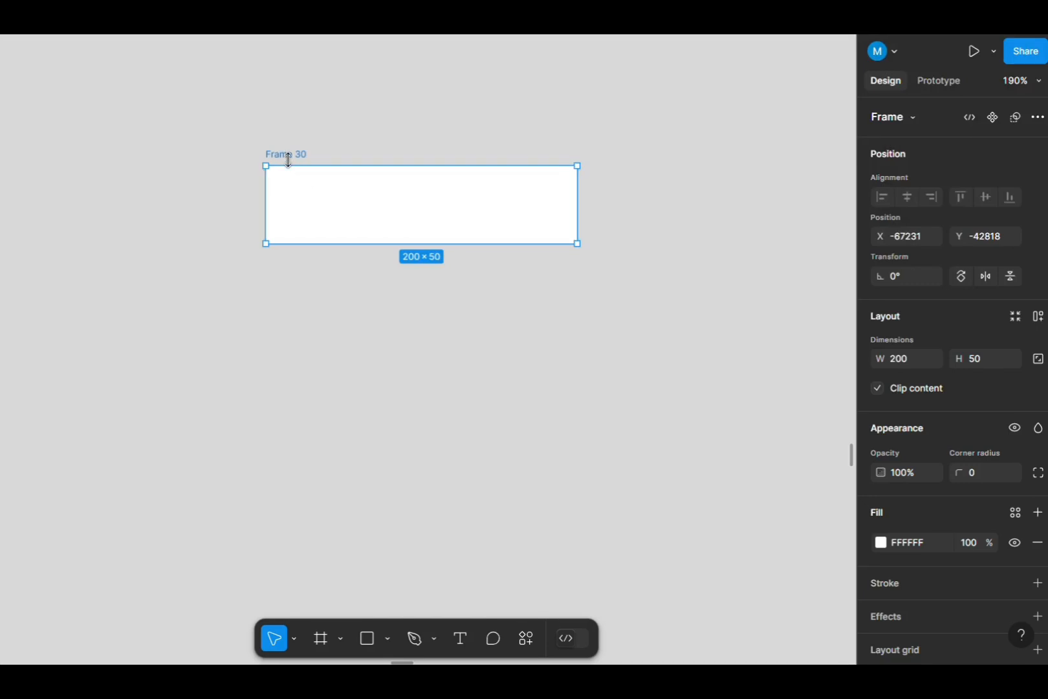
drag(307, 179, 313, 345)
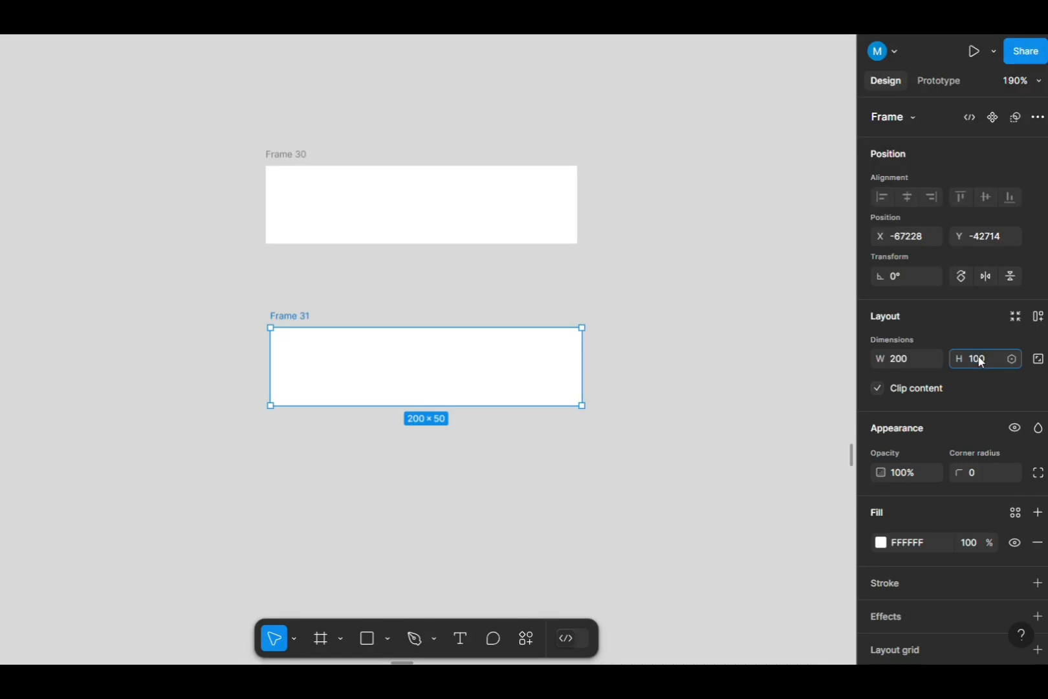
key(Return)
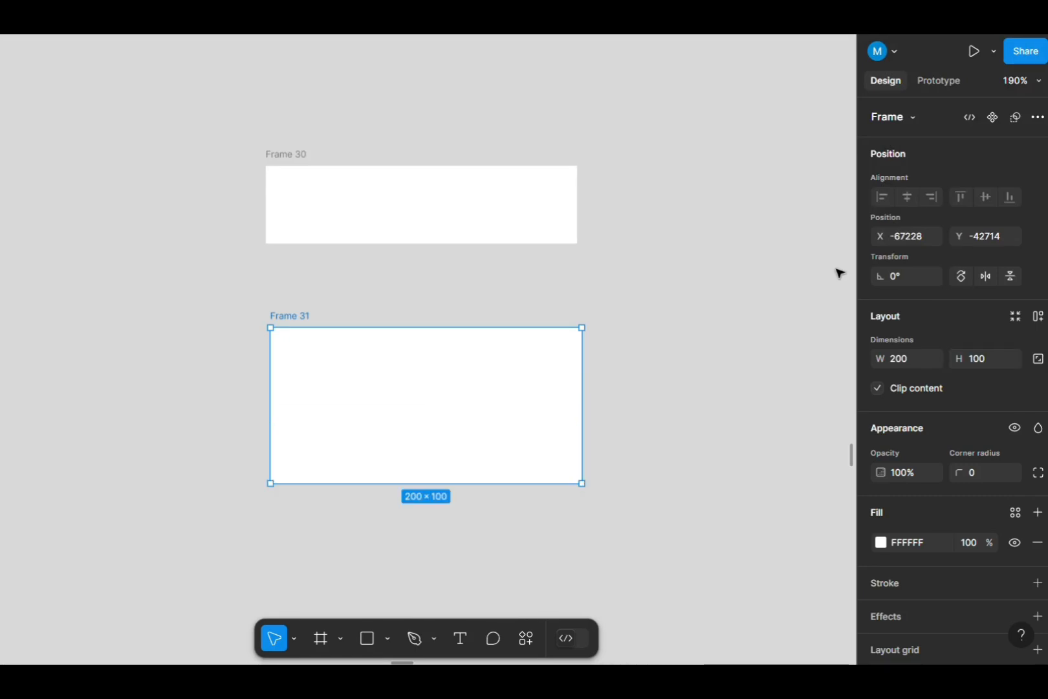
Select both frames together and set their corner radius to 15
shift+click(556, 197)
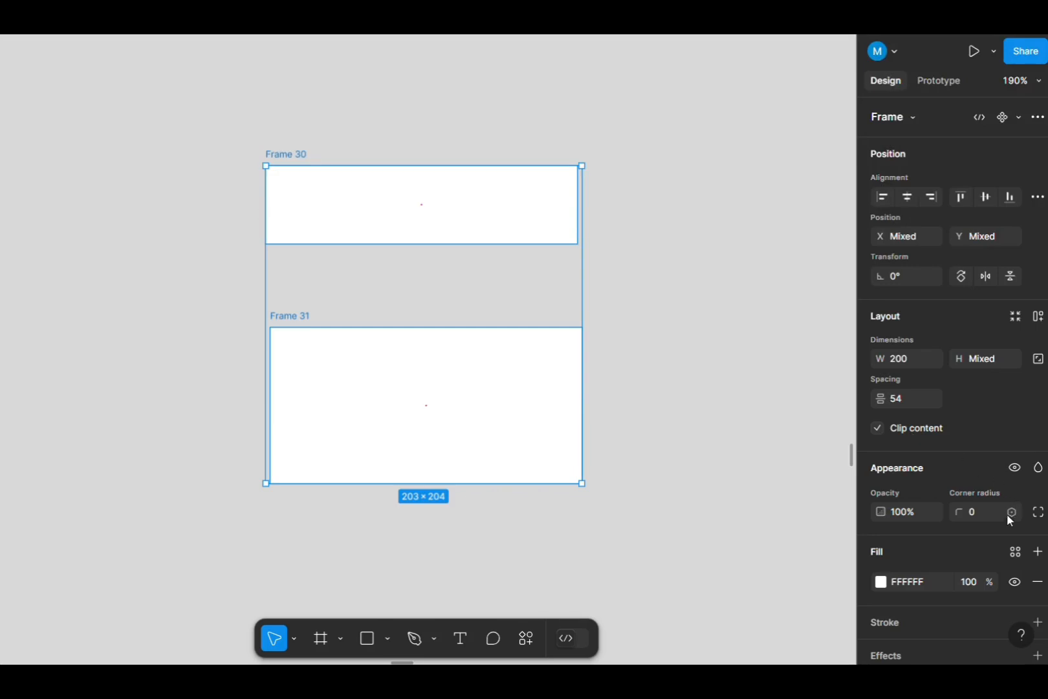
click(979, 511)
key(Return)
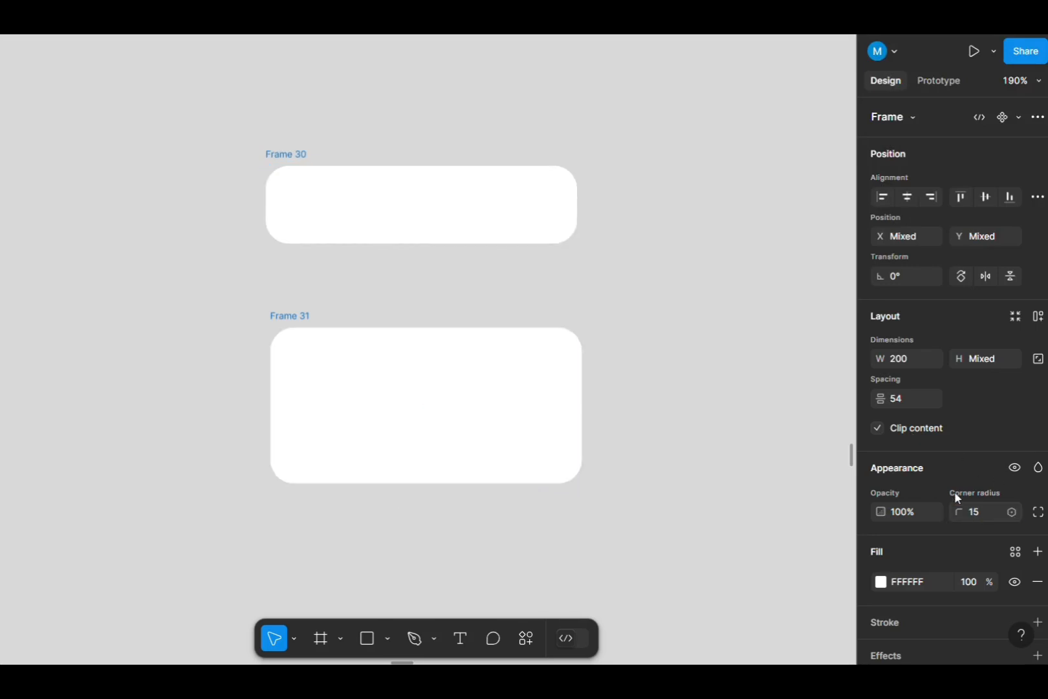
Fill both frames with a radial gradient based on purple A338D9, running to 561E73
click(880, 582)
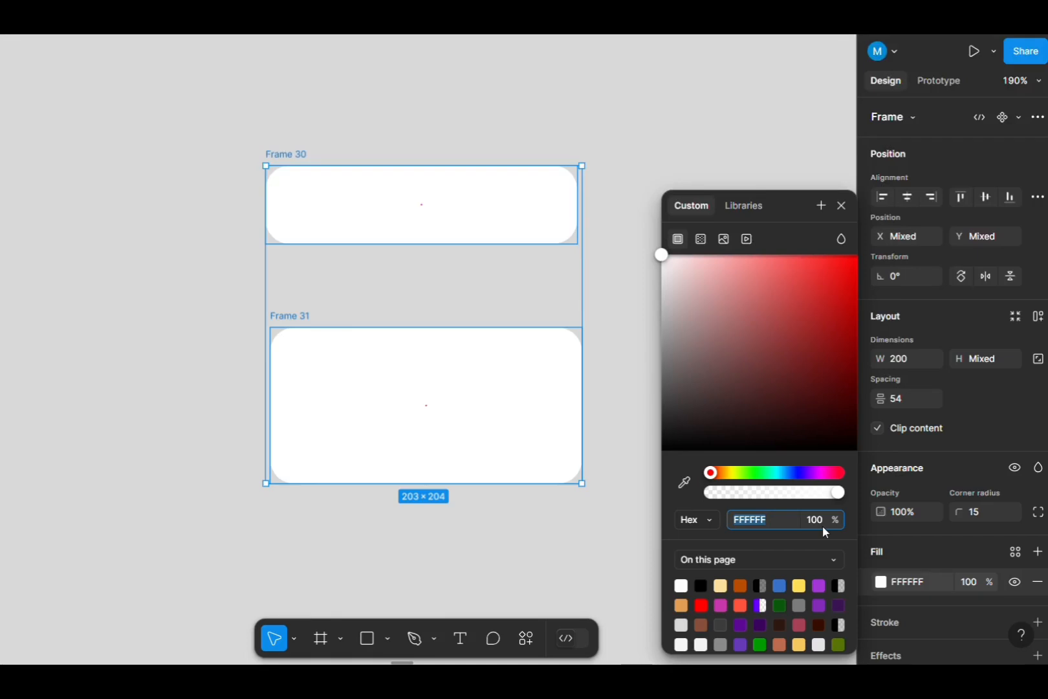
click(818, 586)
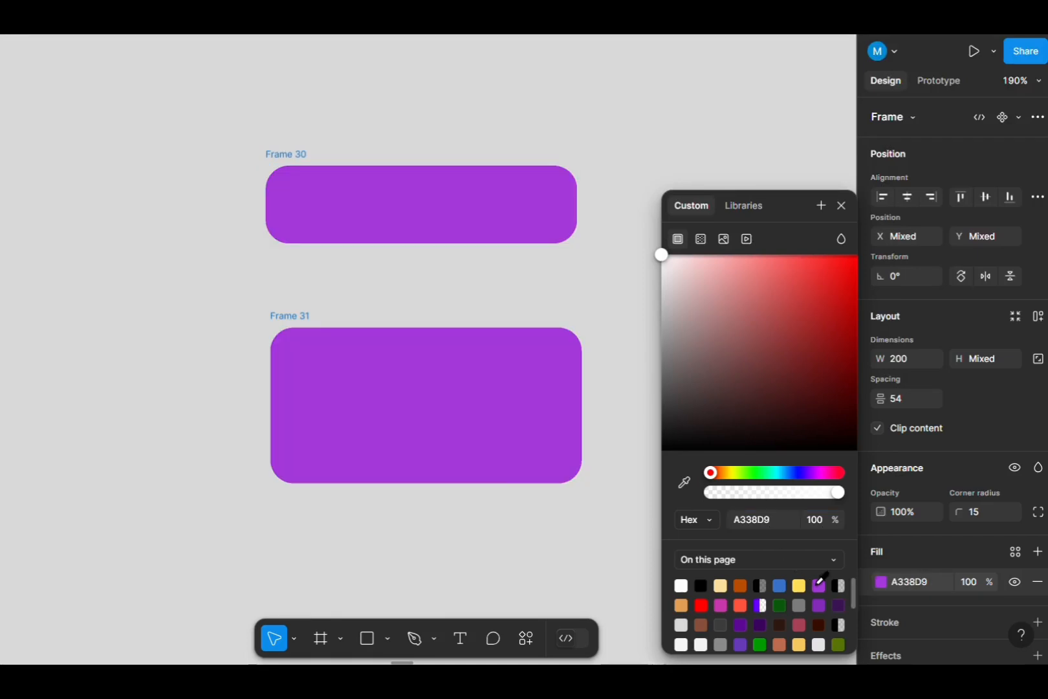
click(701, 238)
click(722, 273)
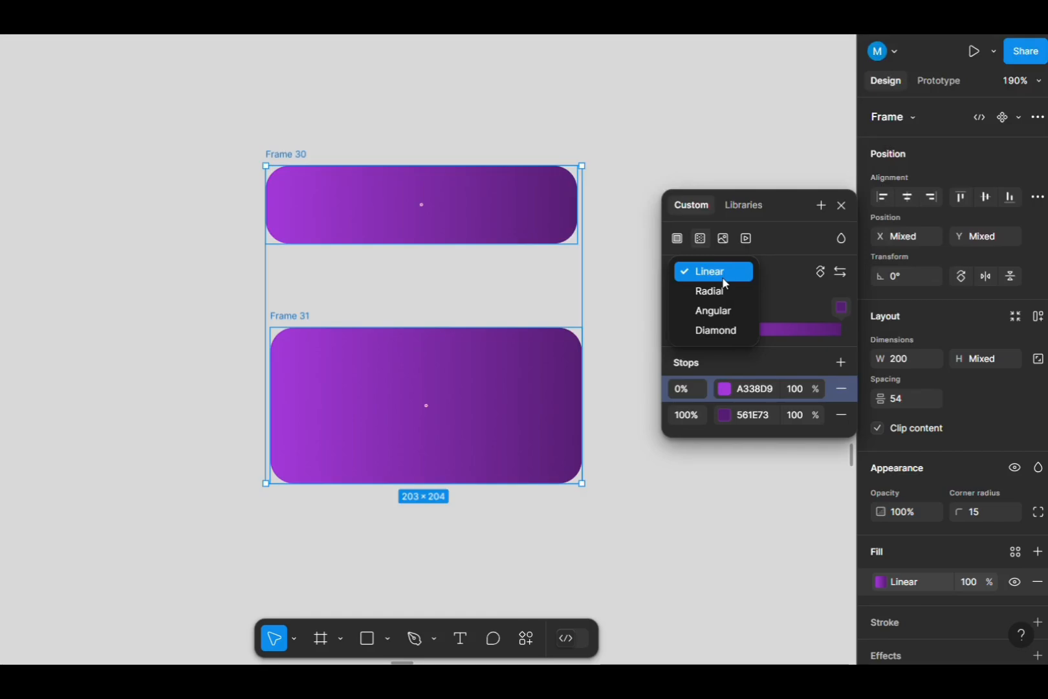
click(714, 290)
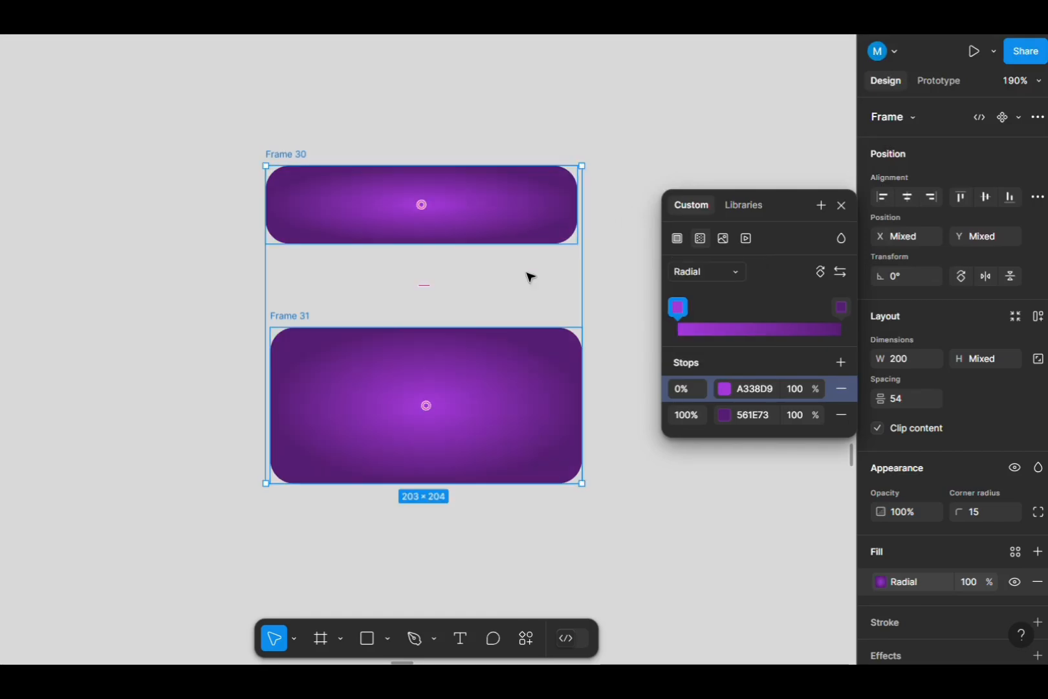
click(615, 283)
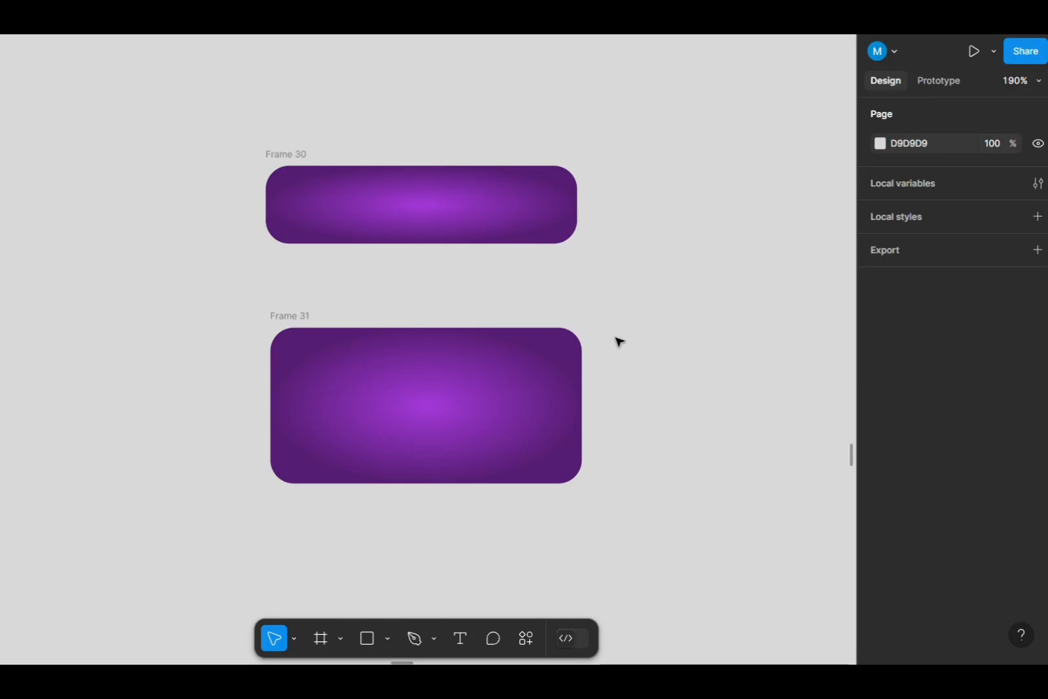
Find "click" icons with the Iconify plugin and import the solid click icon at size 24 in white (#fff)
click(525, 633)
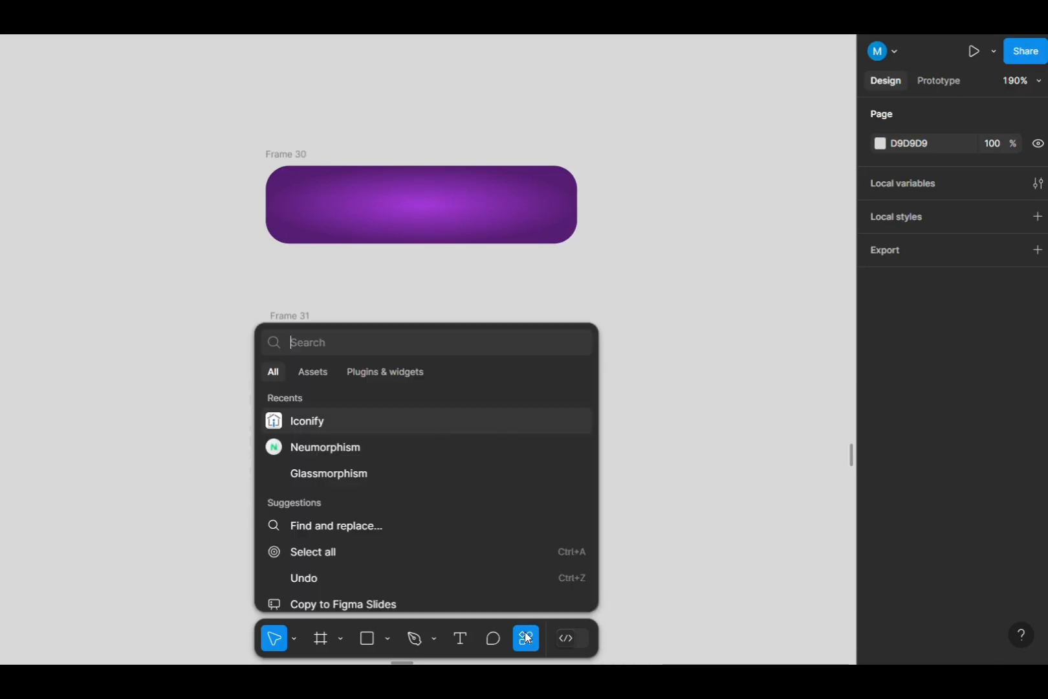
click(343, 421)
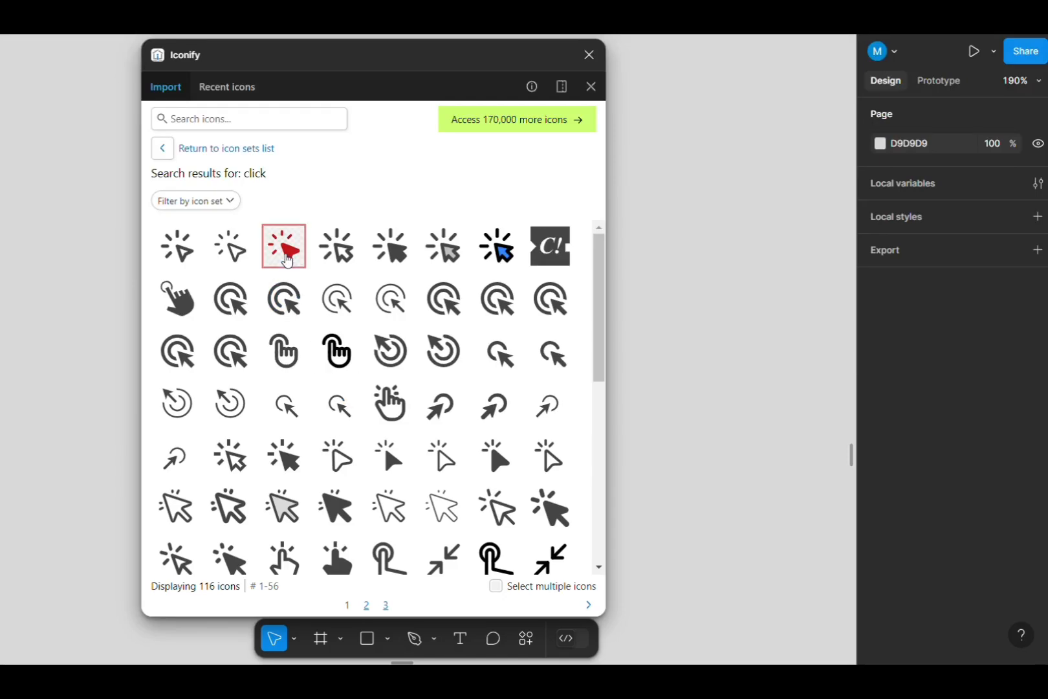
click(286, 257)
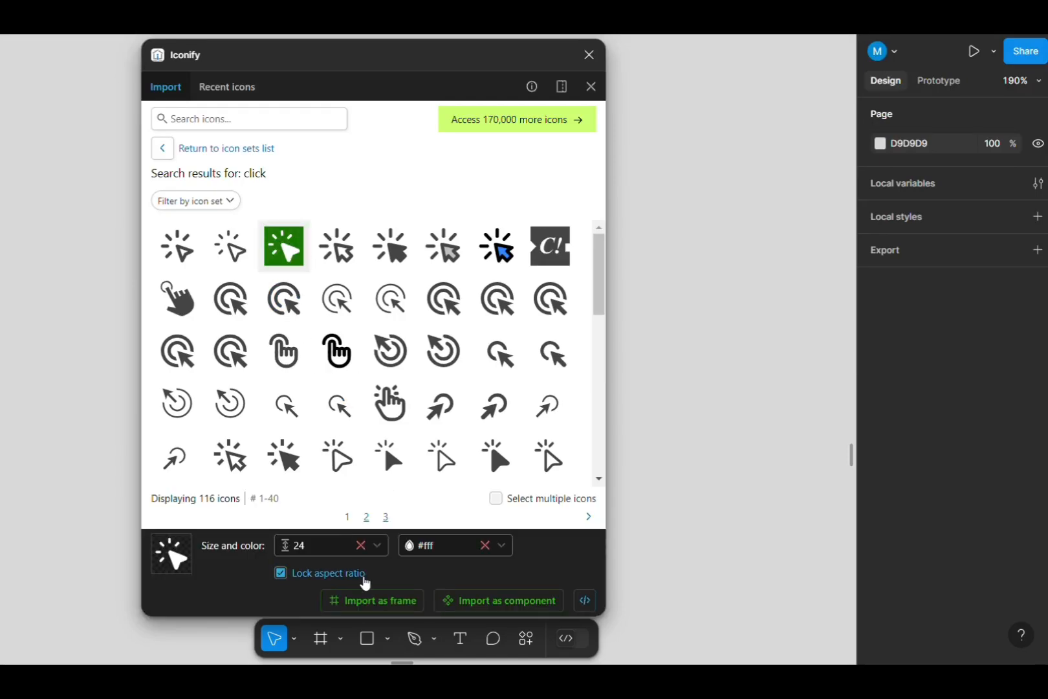
click(359, 574)
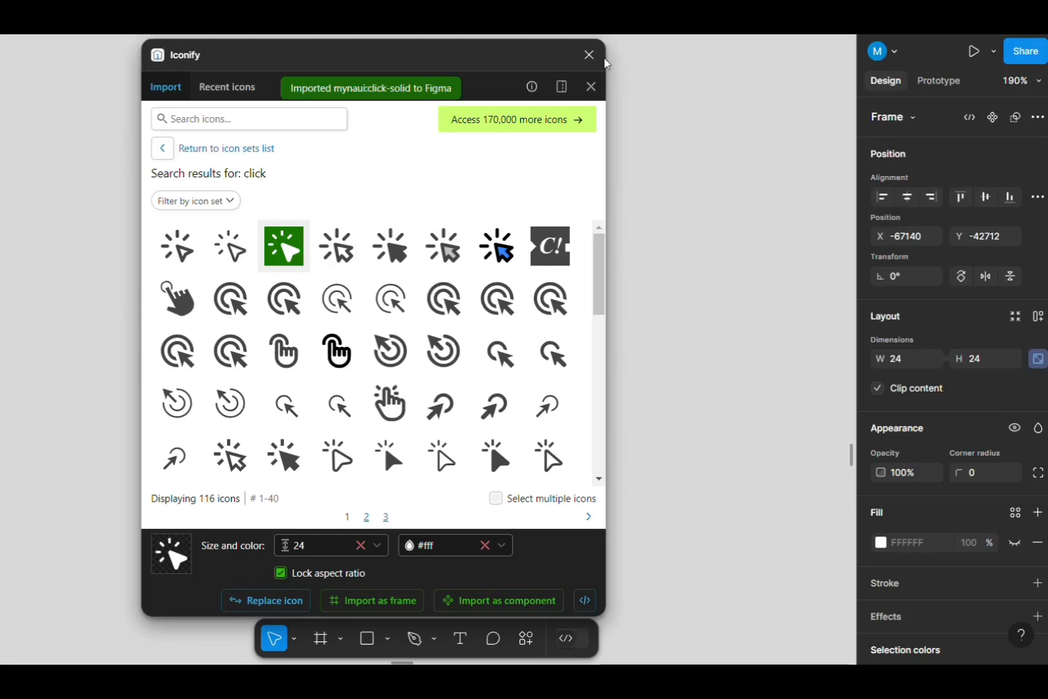
click(589, 55)
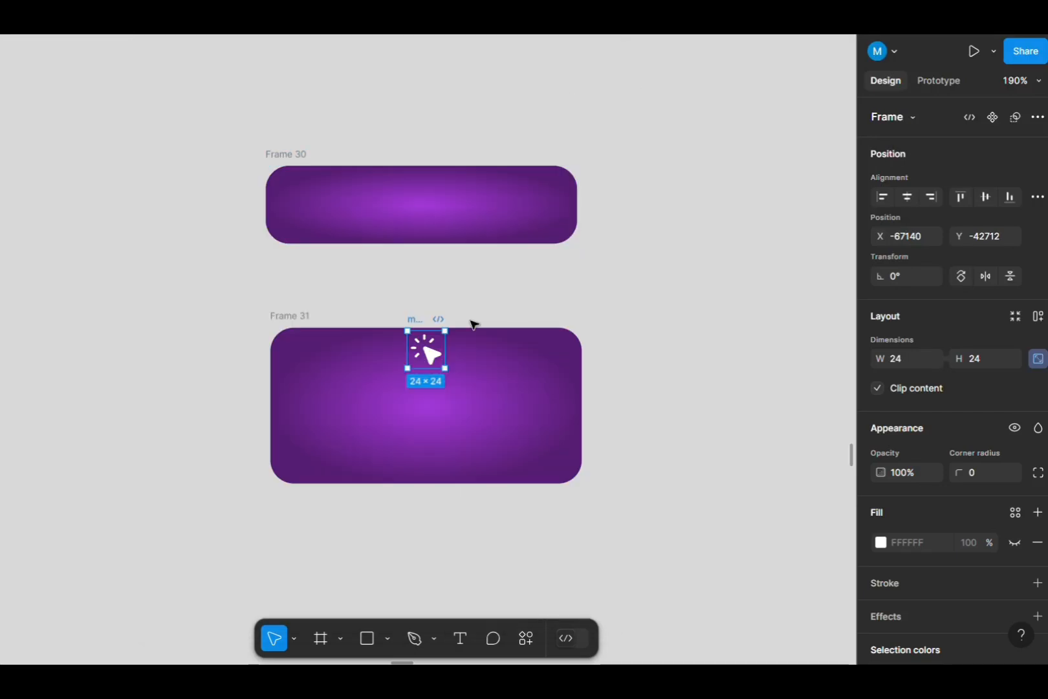
Move the icon onto the empty canvas, take its vector out of the imported frame and delete that frame
drag(433, 354, 638, 278)
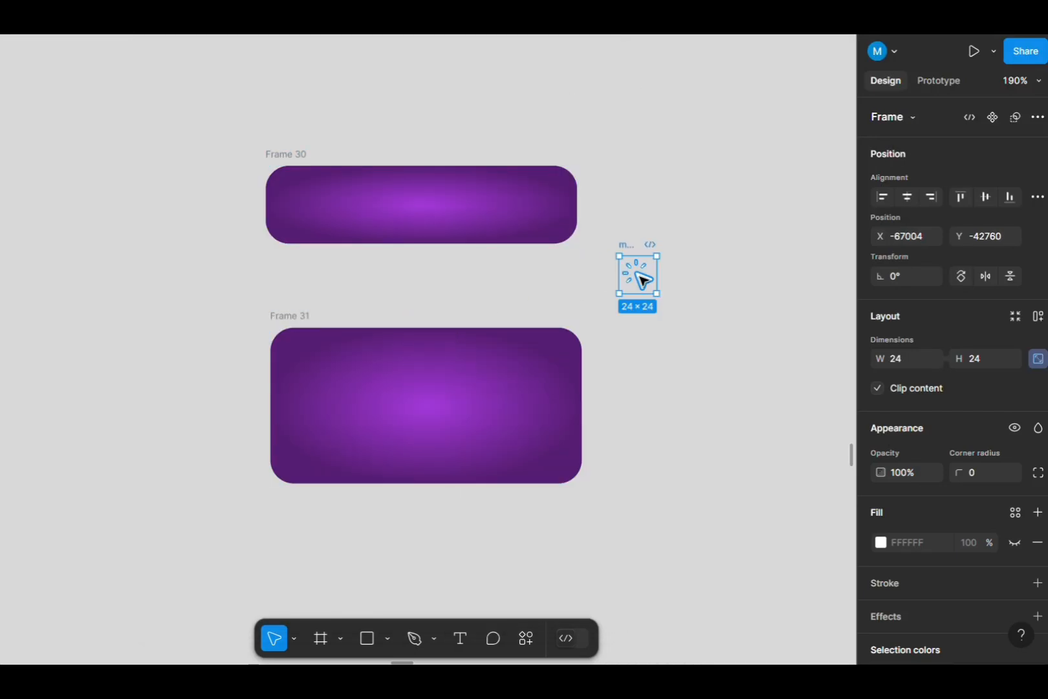
click(686, 268)
double_click(639, 278)
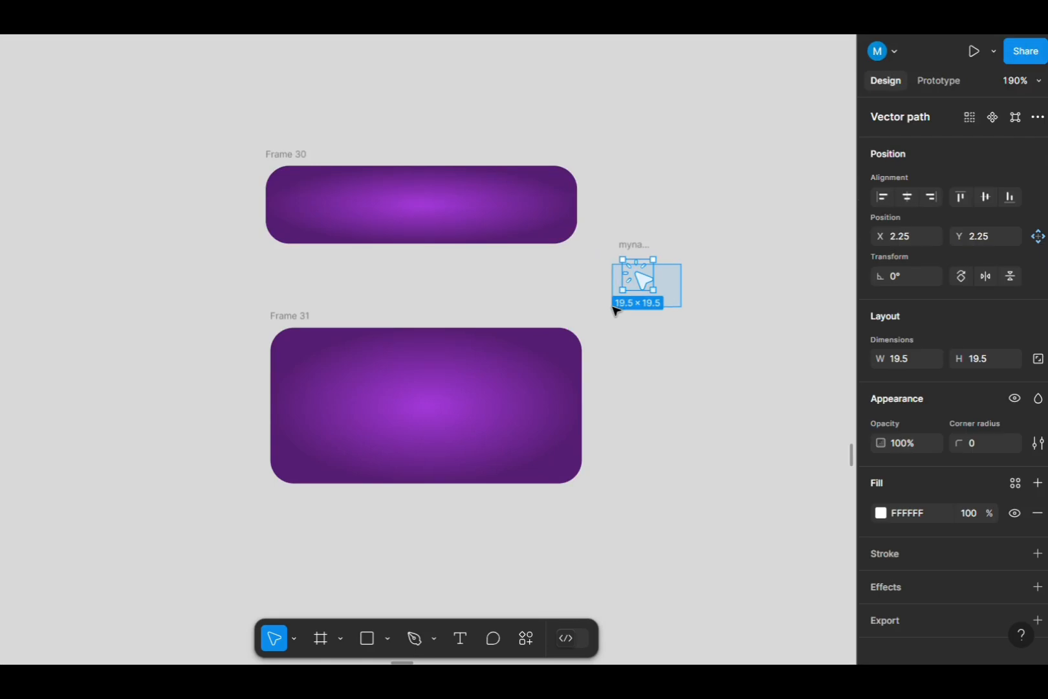
drag(649, 284, 676, 330)
click(633, 250)
key(Delete)
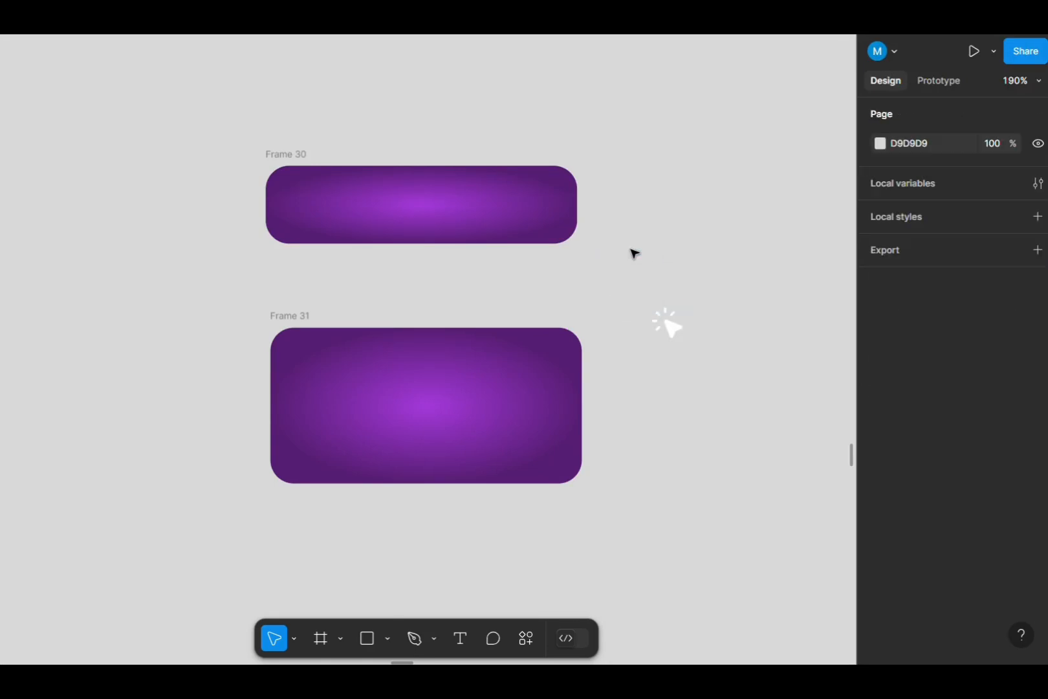
Group the icon vector, then place one copy near the upper frame's left edge and another near the lower frame's top centre
drag(634, 253, 715, 409)
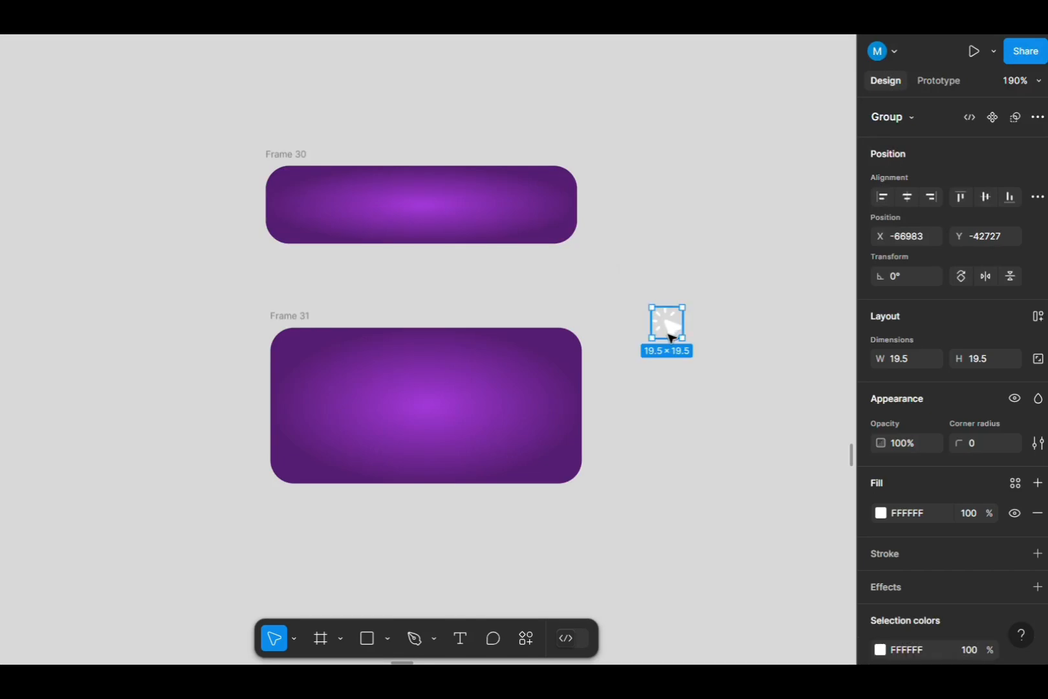
drag(672, 335, 318, 214)
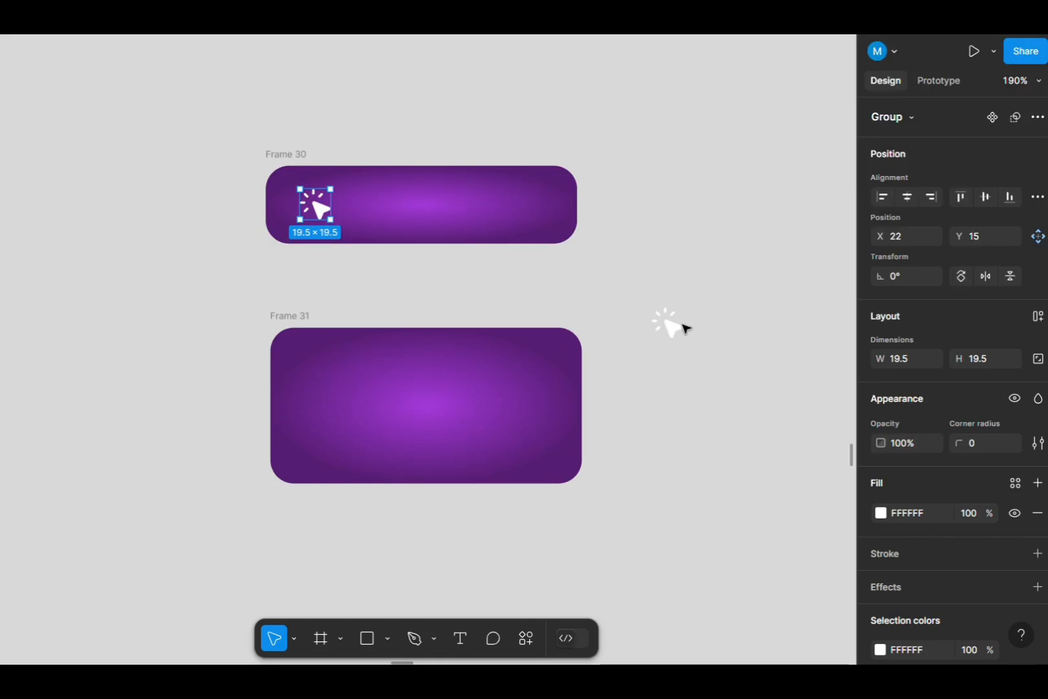
drag(667, 327, 414, 369)
click(426, 295)
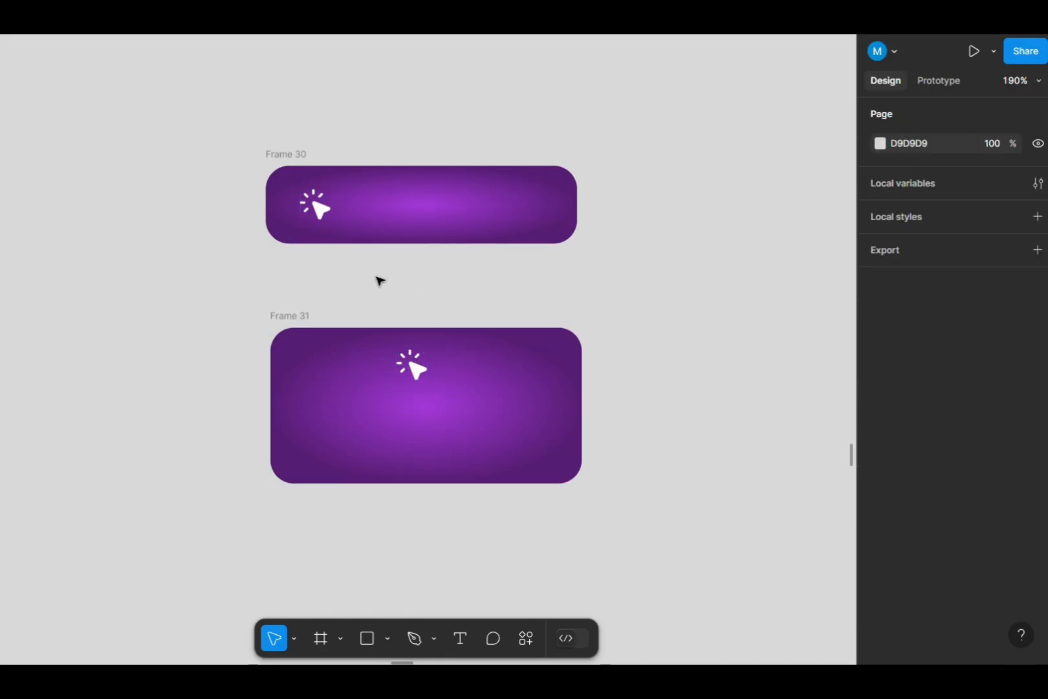
Add the text "Click here" beside the icon in the upper frame
key(t)
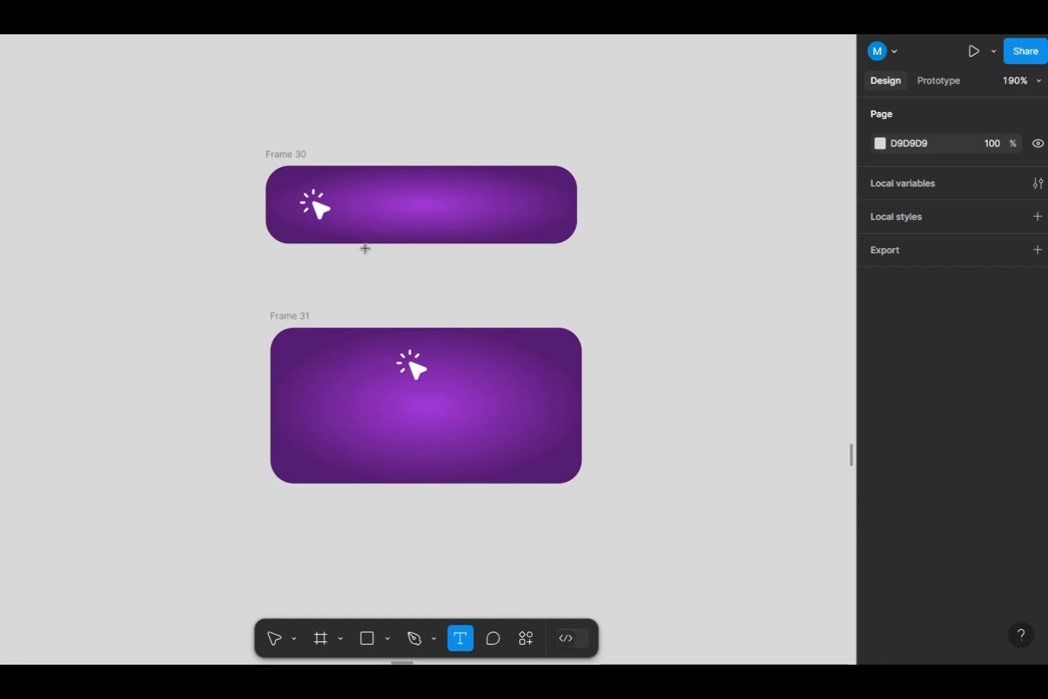
click(348, 200)
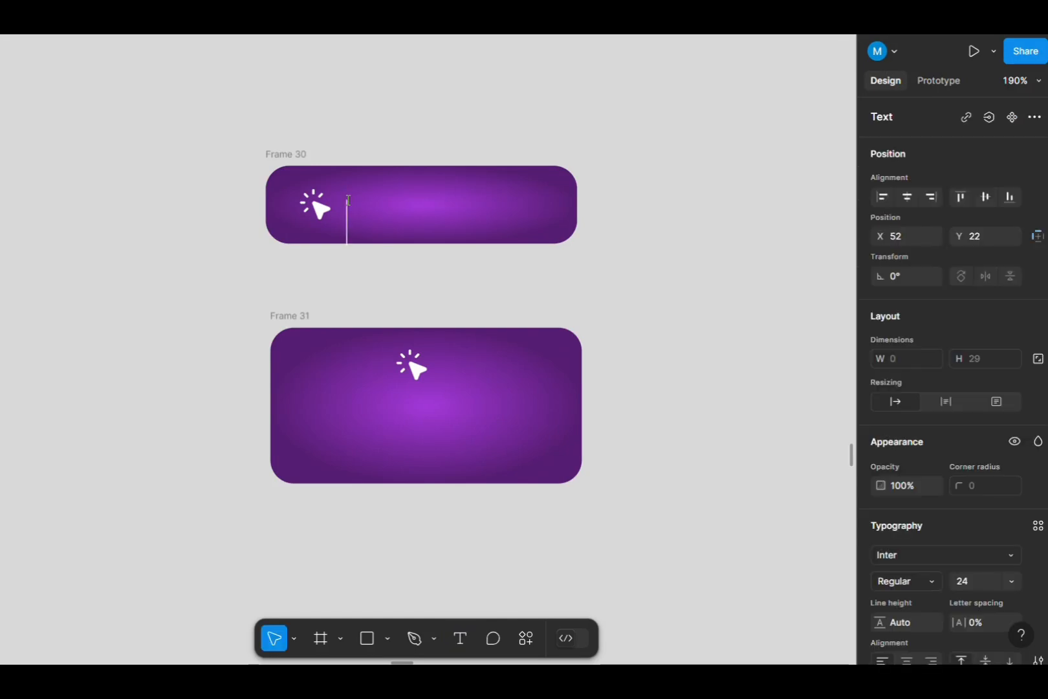
text(Cli)
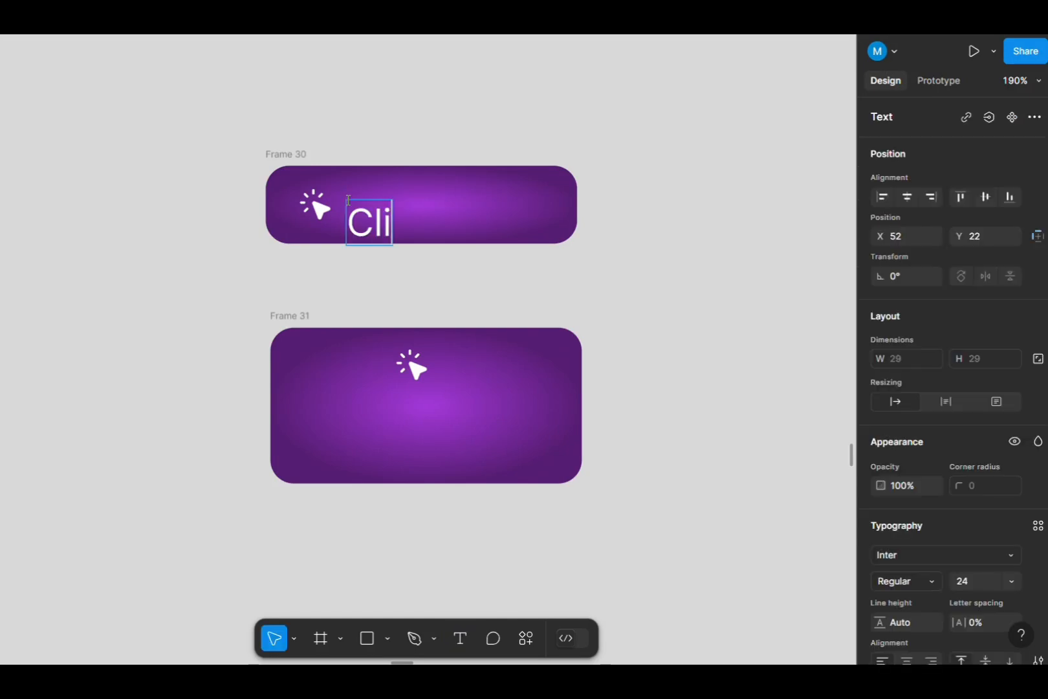
text(ck here)
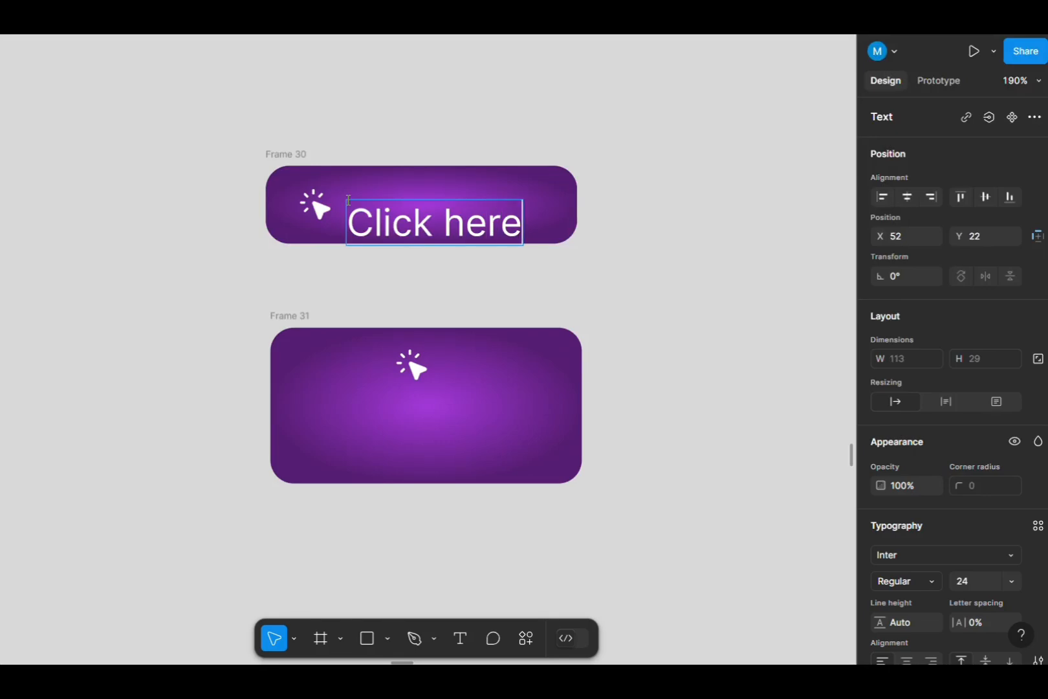
key(Escape)
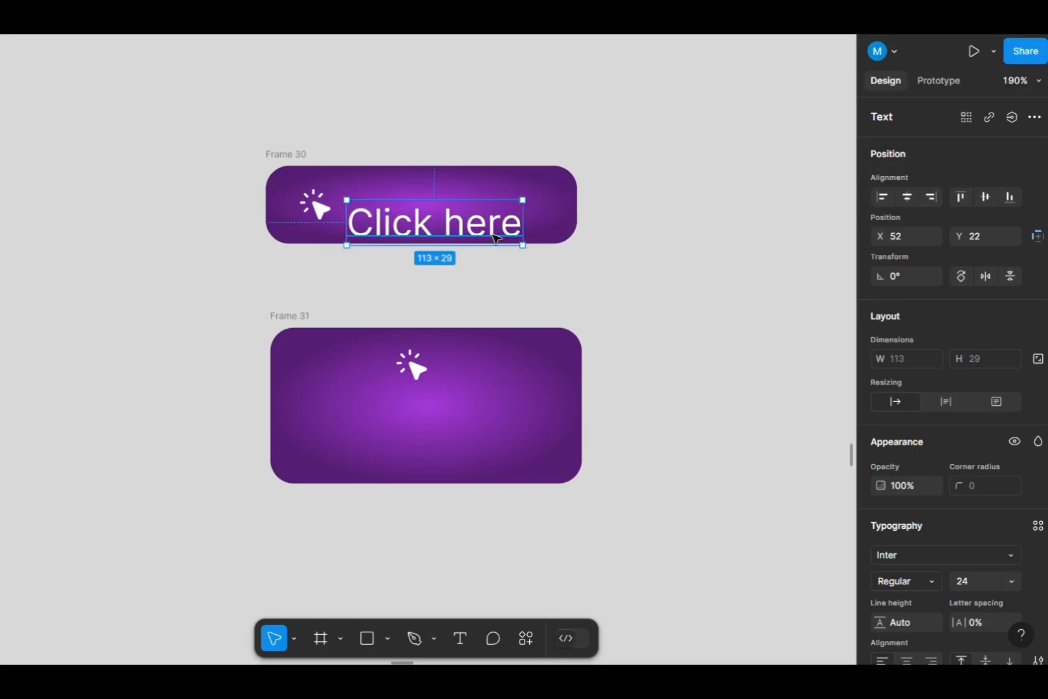
Centre the "Click here" text vertically beside the upper icon and place a copy below the icon in the lower frame
drag(482, 229, 492, 216)
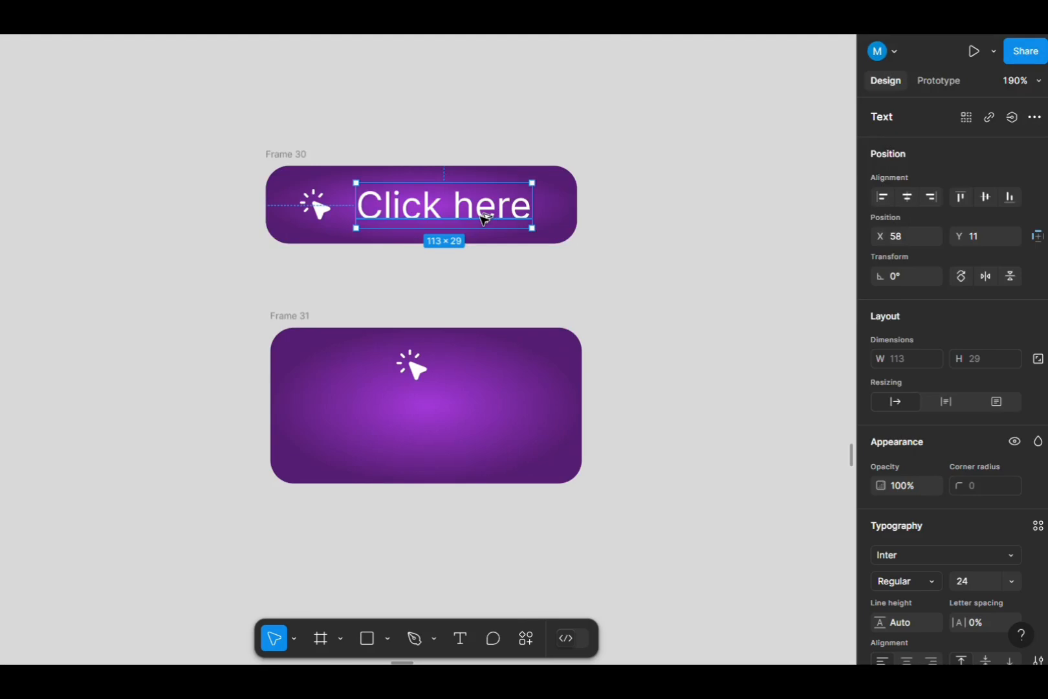
drag(485, 216, 461, 432)
click(514, 295)
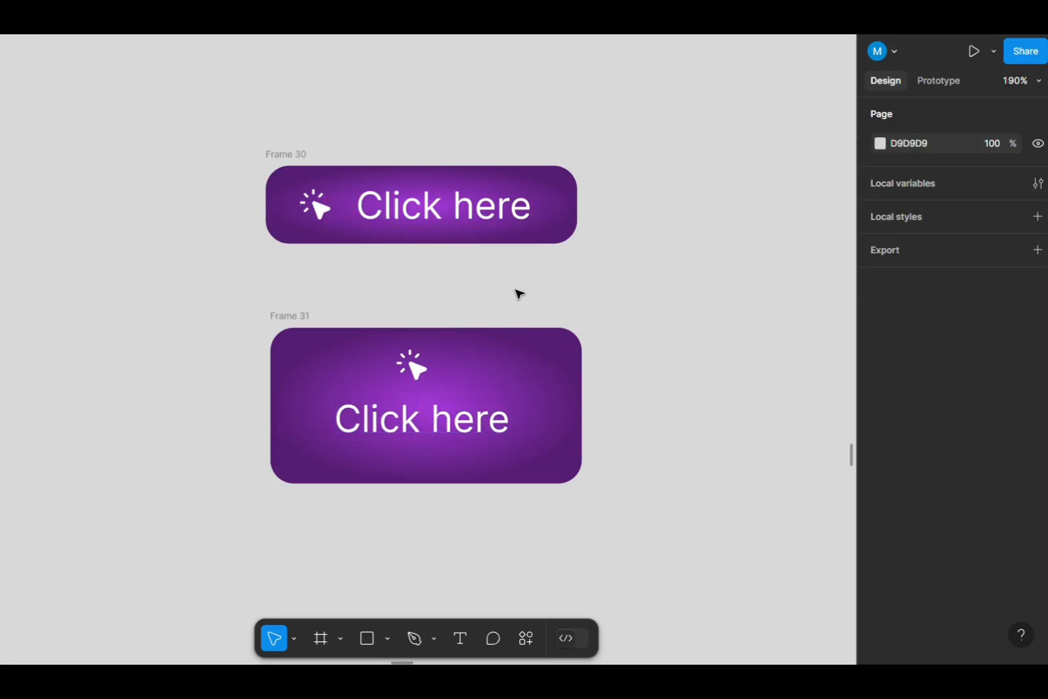
Add auto layout to the upper button frame
click(292, 156)
right_click(341, 183)
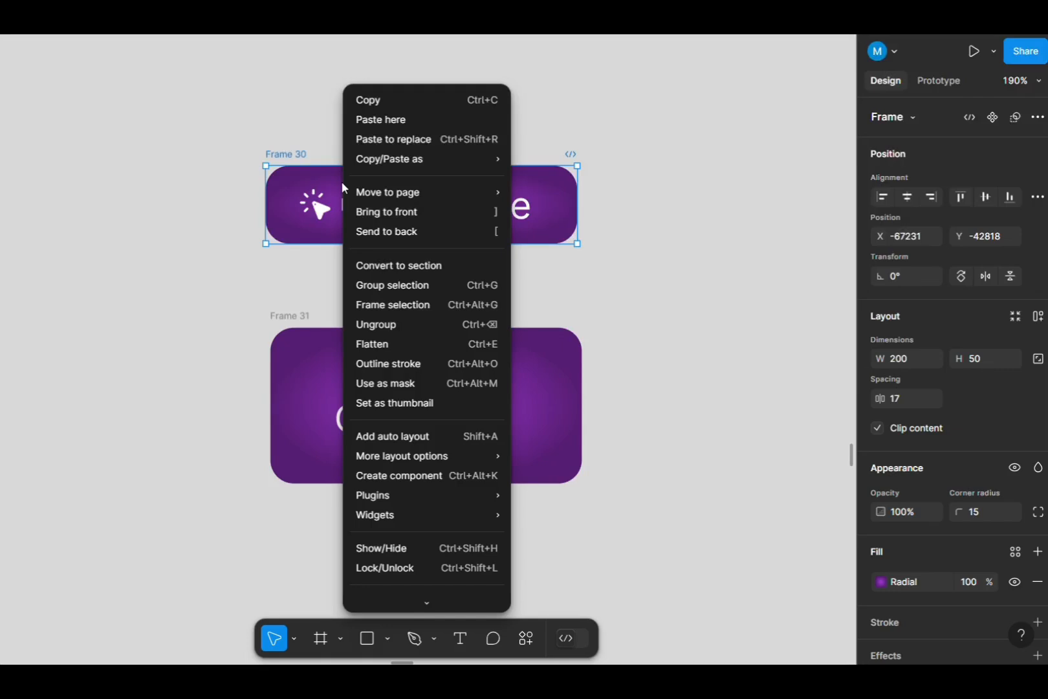
click(401, 442)
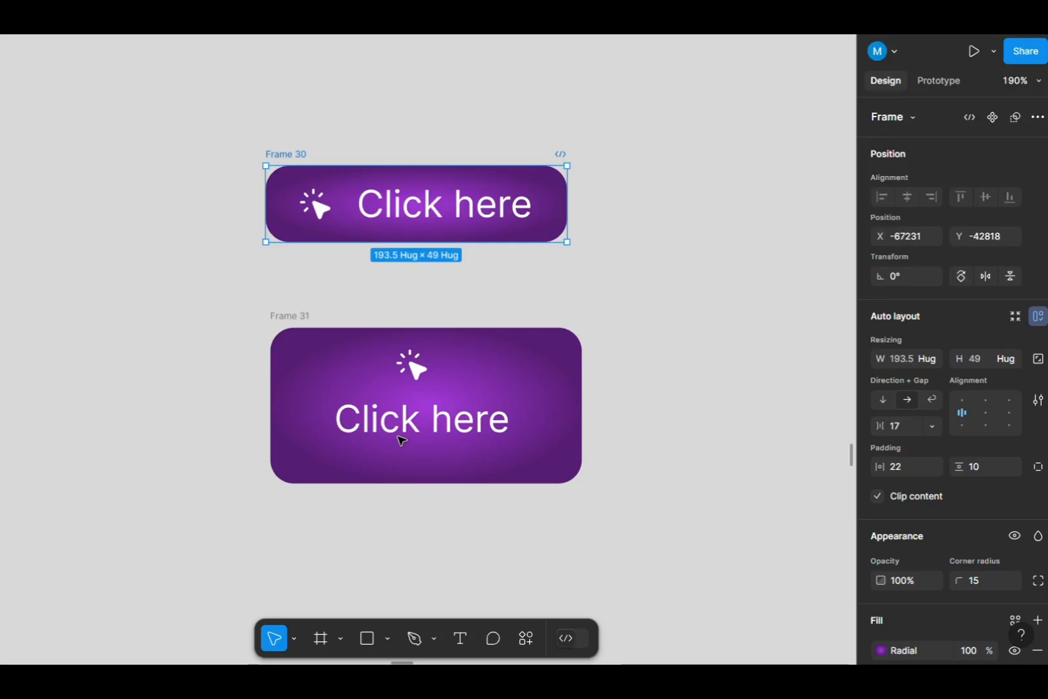
Add auto layout to the lower button frame with the icon stacked above the text
click(296, 317)
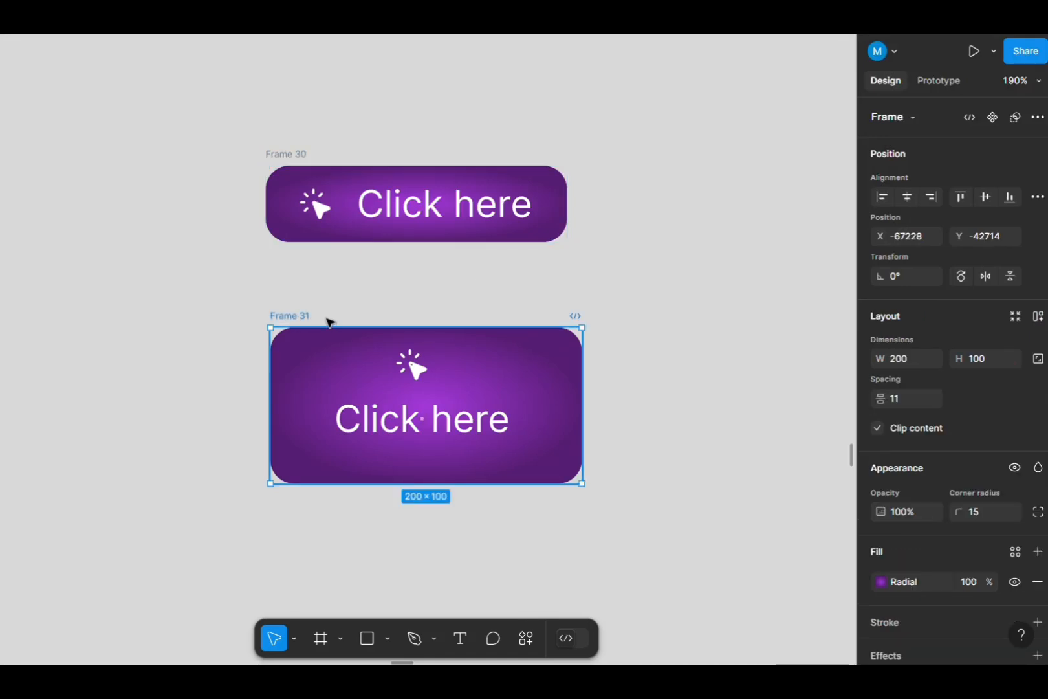
right_click(489, 356)
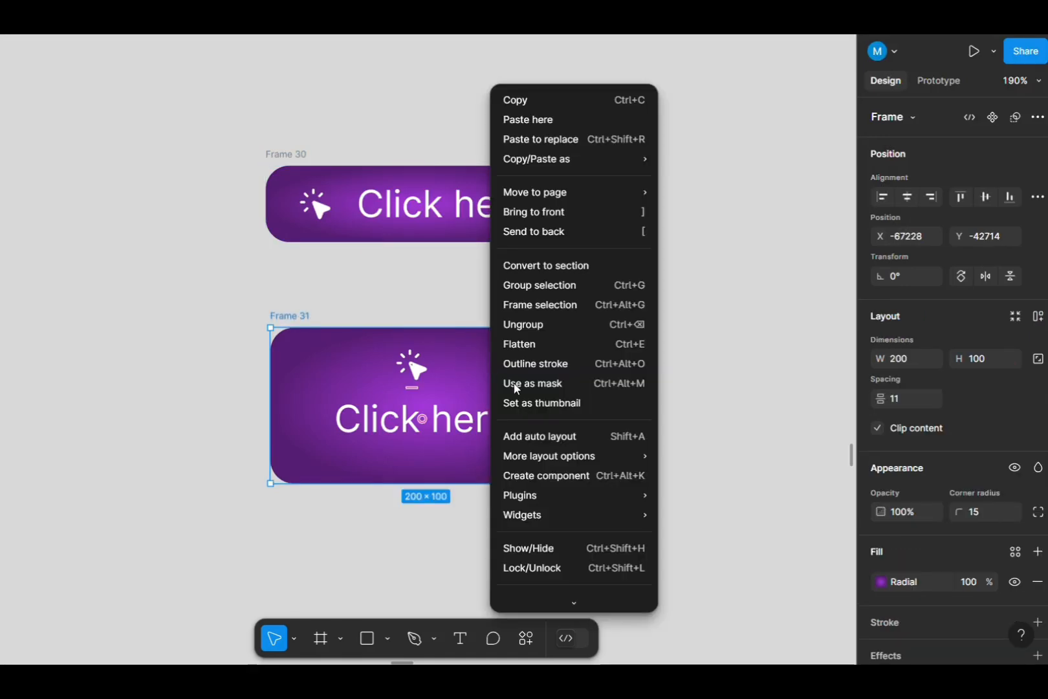
click(548, 436)
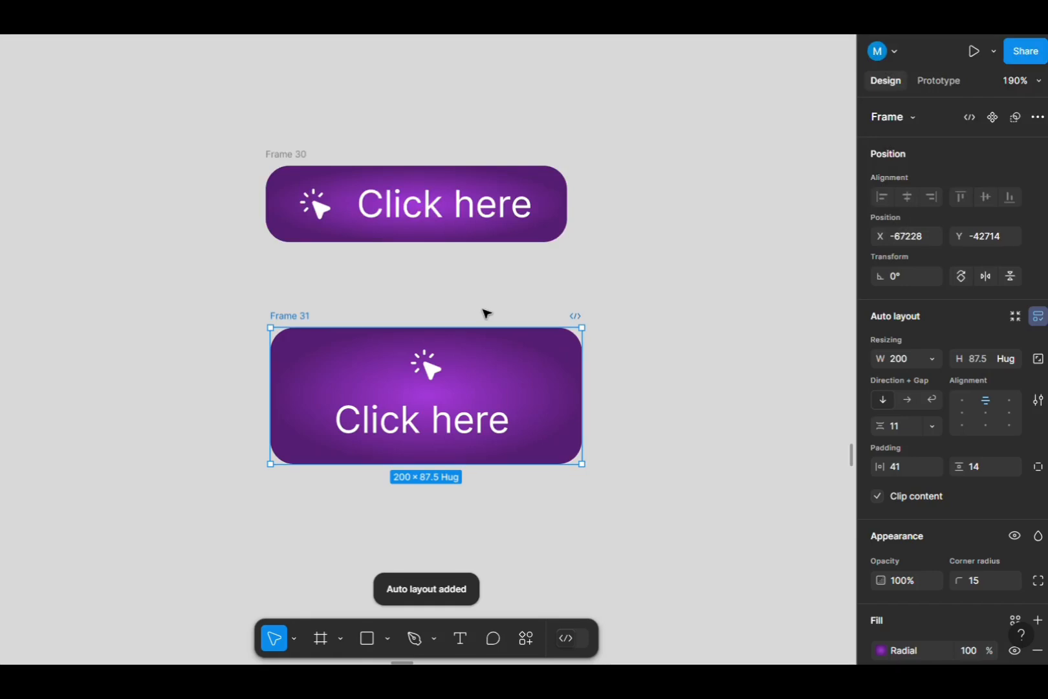
click(455, 298)
Try a horizontal padding of 28 on the upper button frame, then undo the spacing changes
click(297, 155)
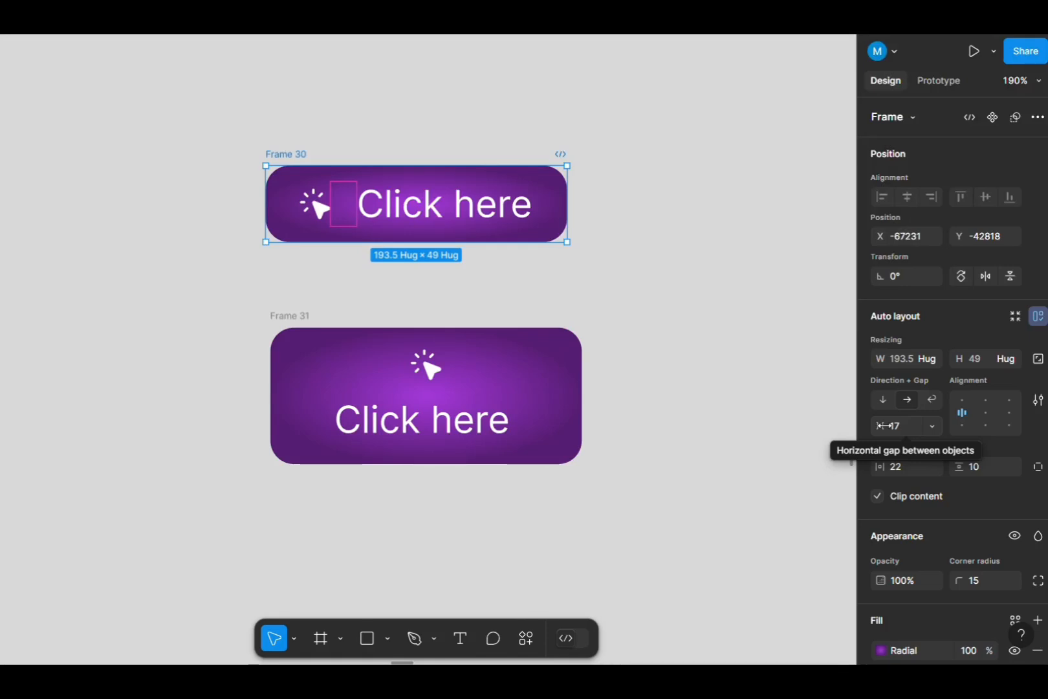
mouse_move(882, 425)
mouse_down()
mouse_move(931, 426)
mouse_move(885, 426)
mouse_up()
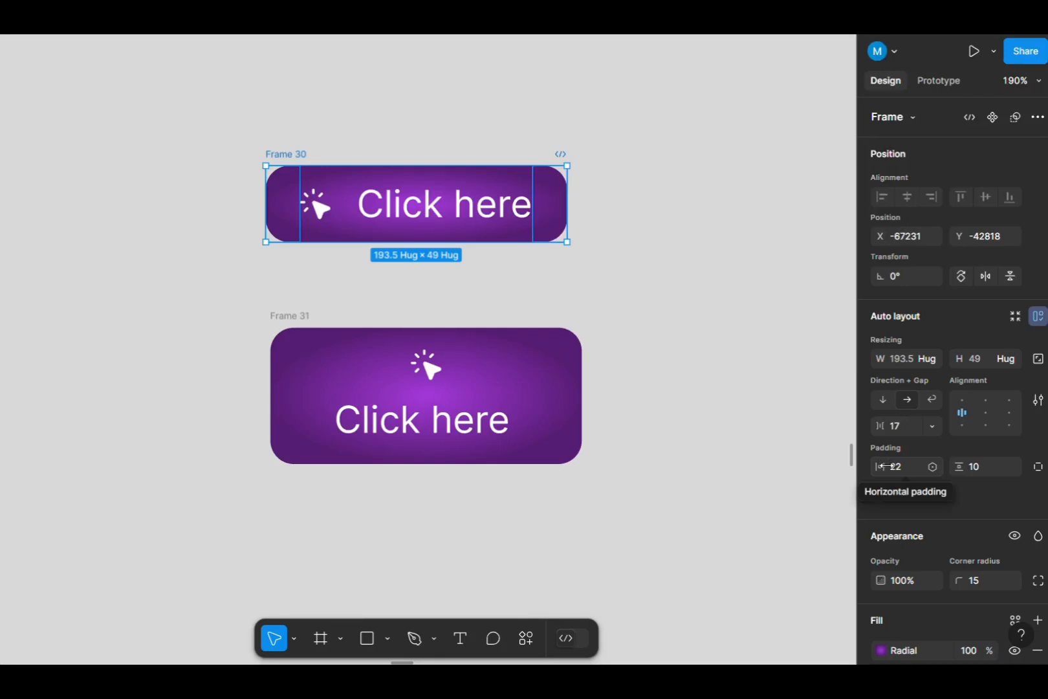
drag(884, 466, 958, 466)
key(ctrl+z)
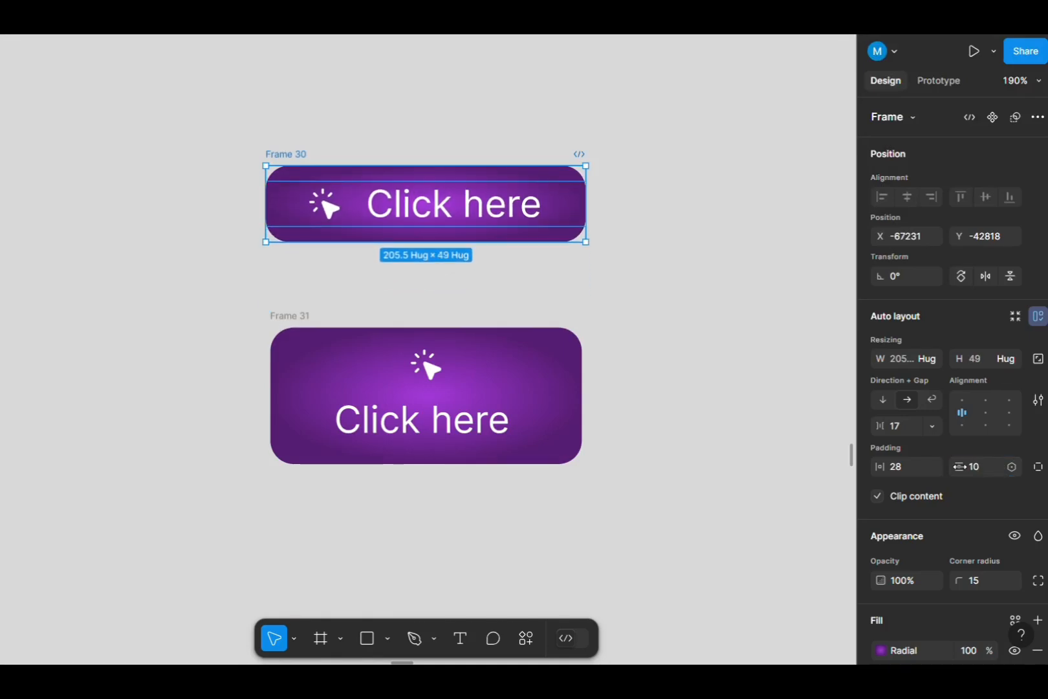
key(ctrl+z)
key(ctrl+z)
key(ctrl+z)
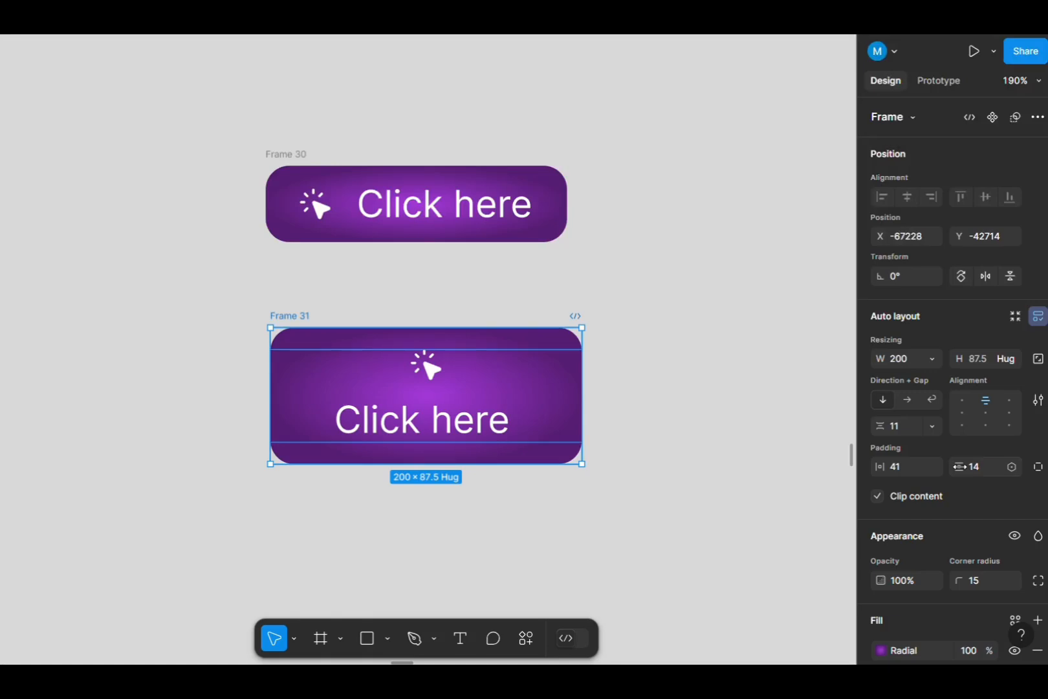
Set the upper button's right padding to 21 directly on the canvas
click(299, 155)
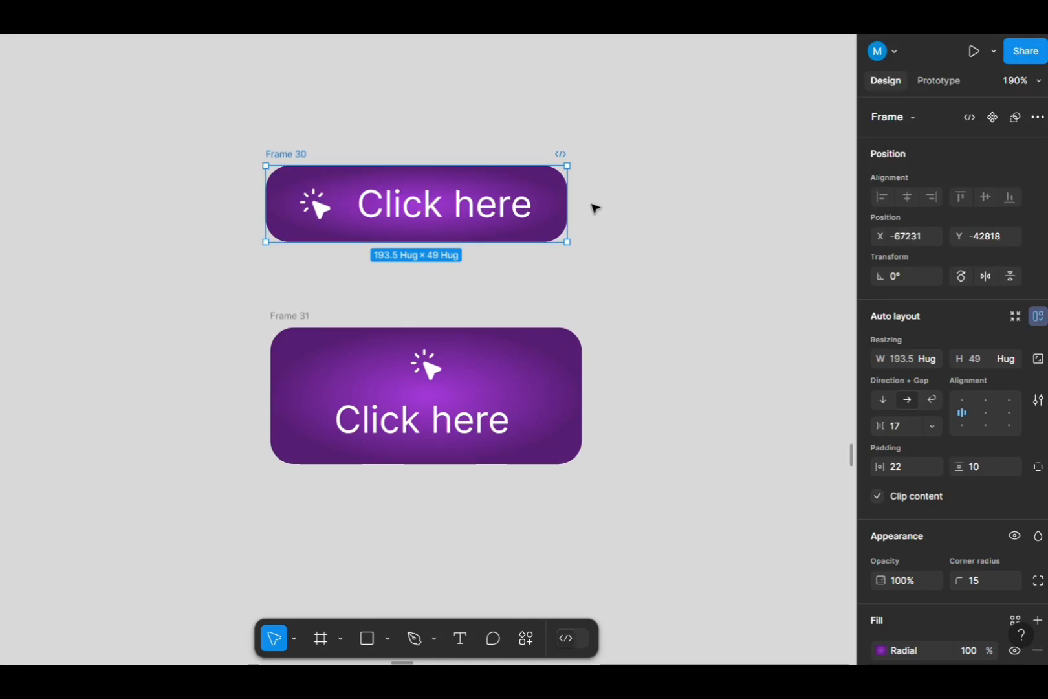
mouse_move(549, 205)
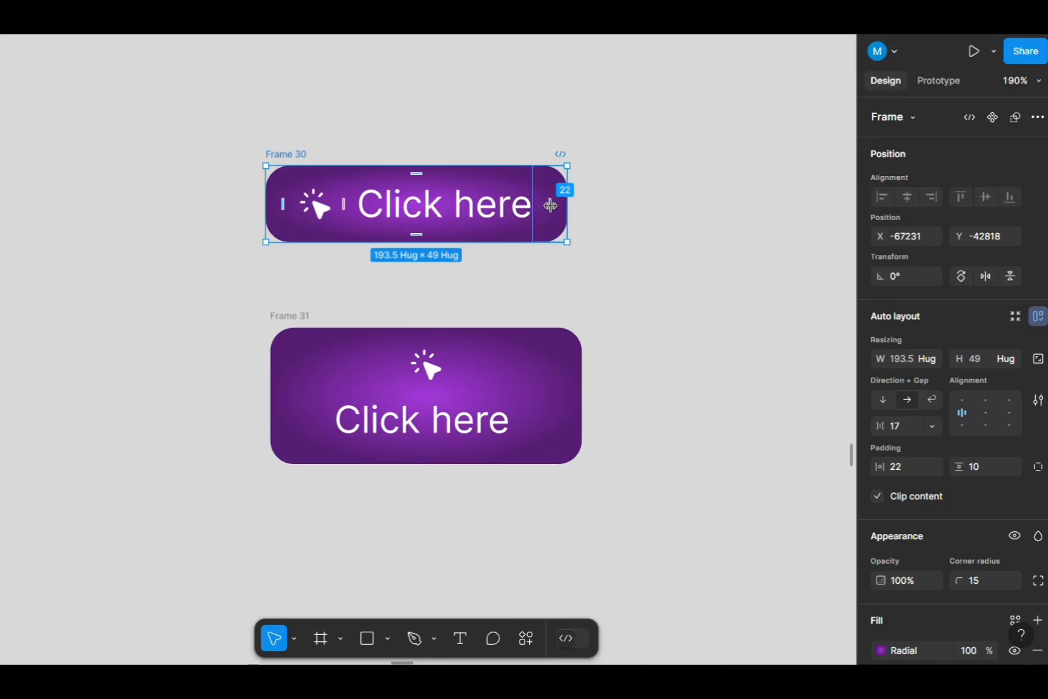
mouse_move(549, 205)
mouse_down()
mouse_move(585, 205)
mouse_move(549, 205)
mouse_up()
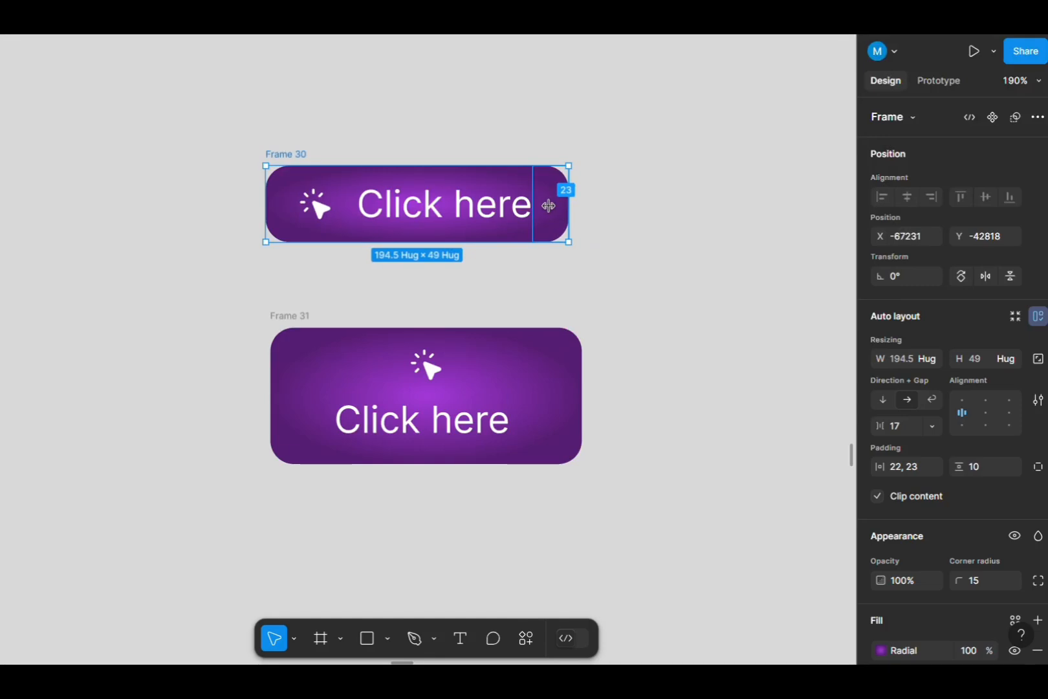
drag(549, 205, 546, 205)
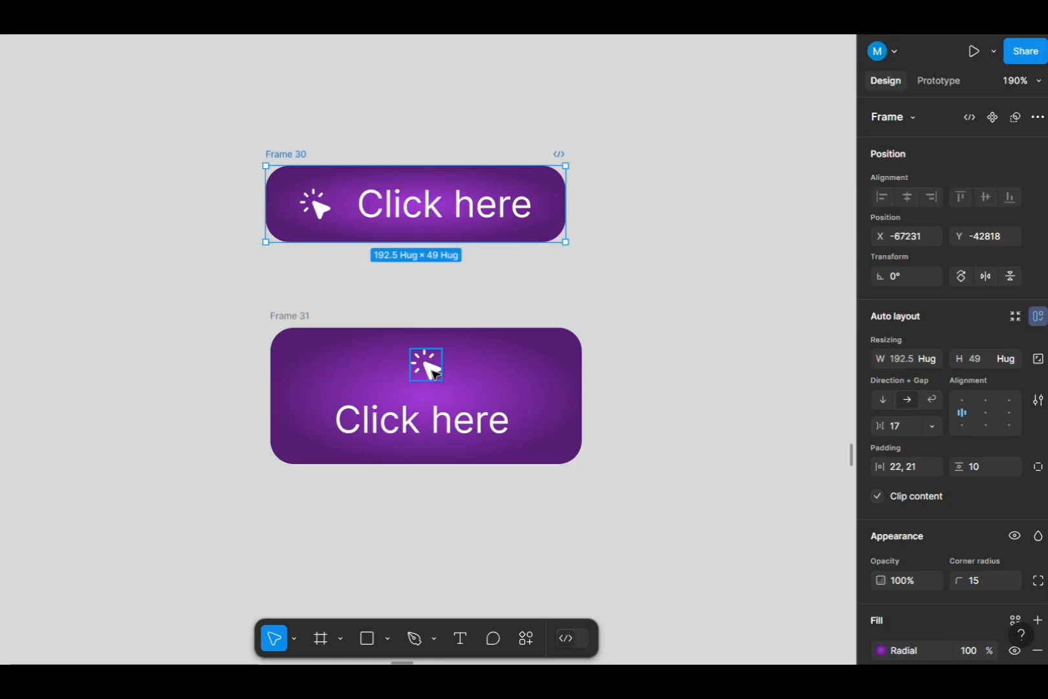
Set the vertical gap between the icon and text in the lower button to 8
click(304, 339)
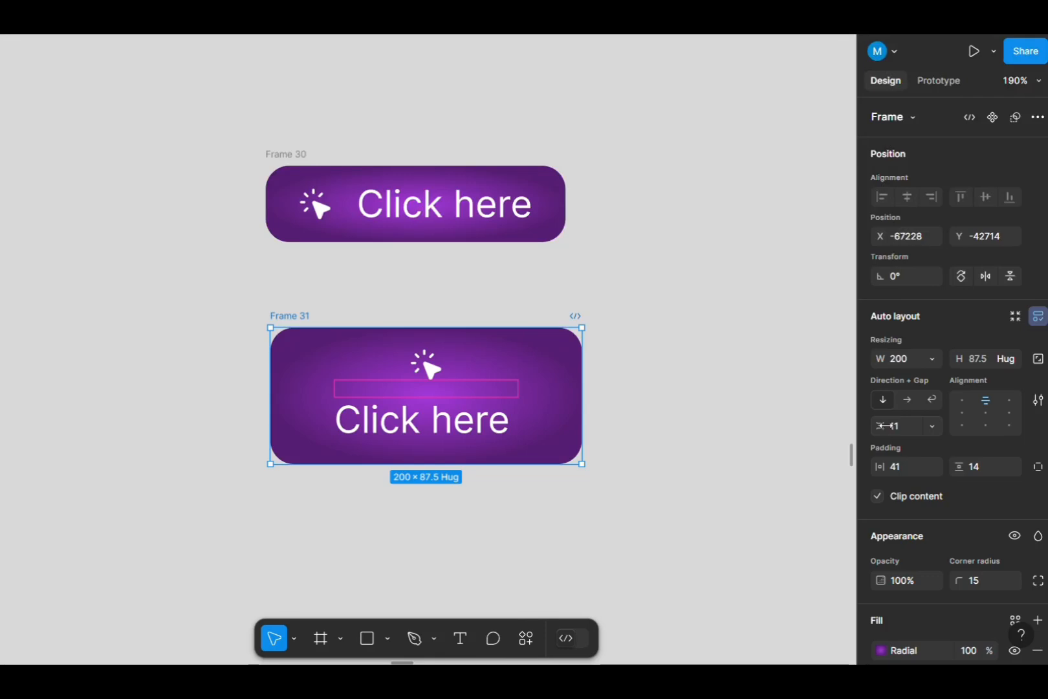
mouse_move(886, 425)
mouse_down()
mouse_move(906, 427)
mouse_move(880, 426)
mouse_up()
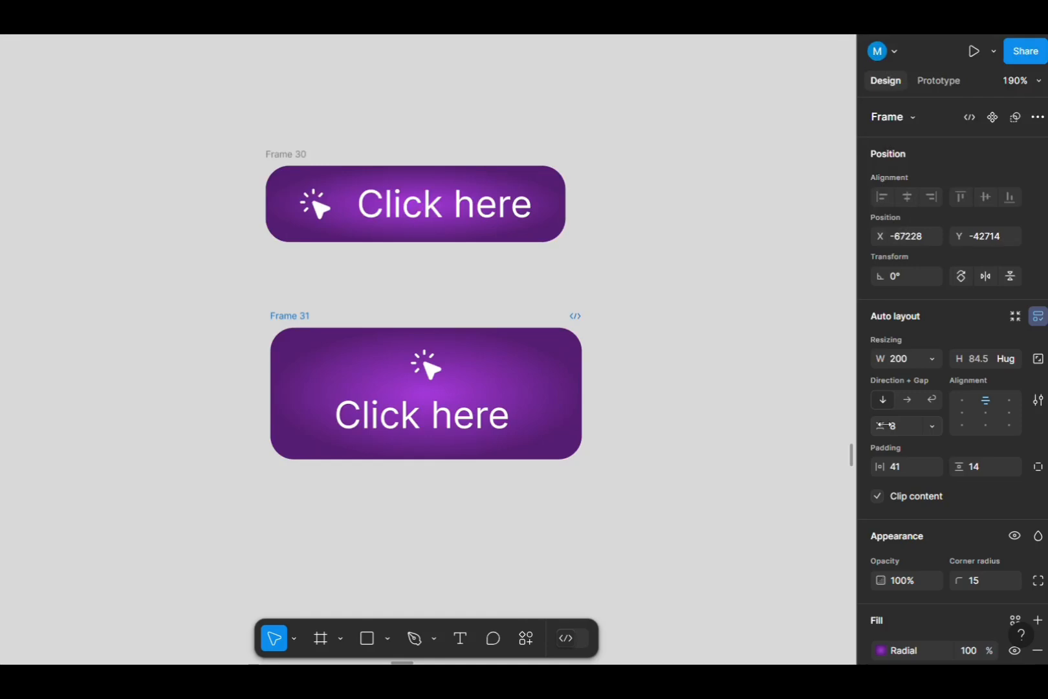
click(587, 284)
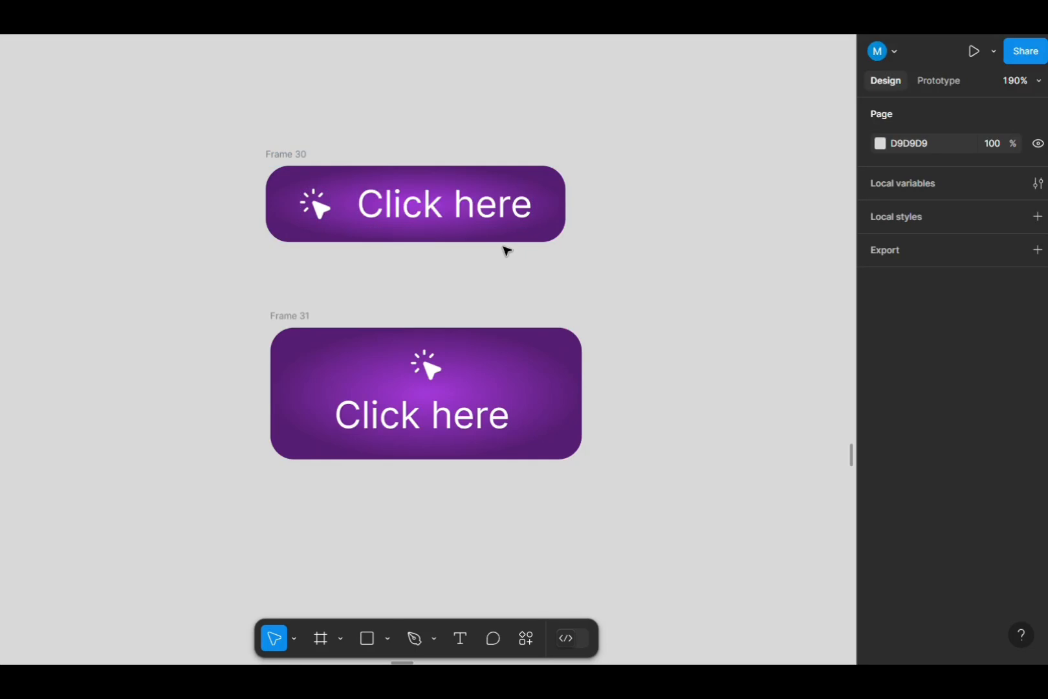
Replace the upper button's text with "Click here to get started"
click(461, 219)
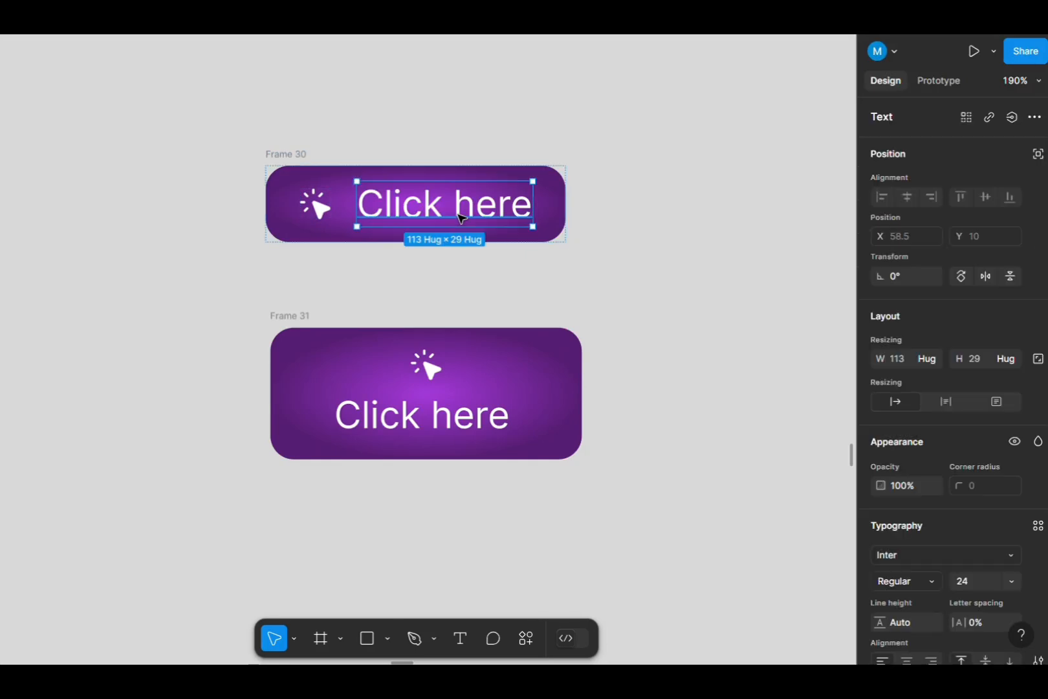
double_click(459, 215)
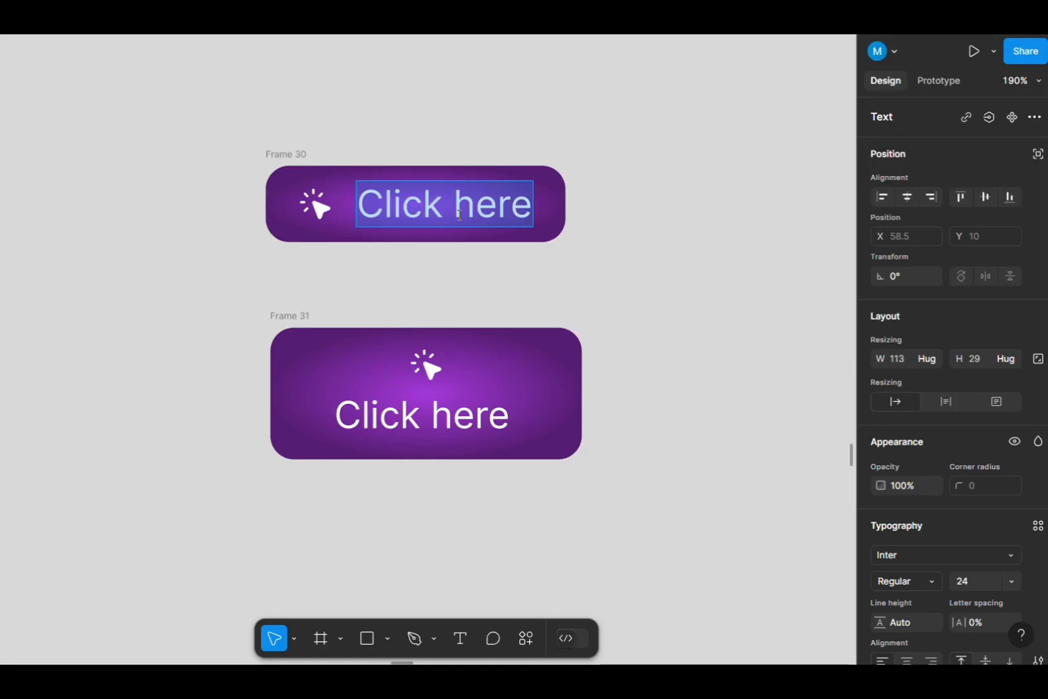
text(C)
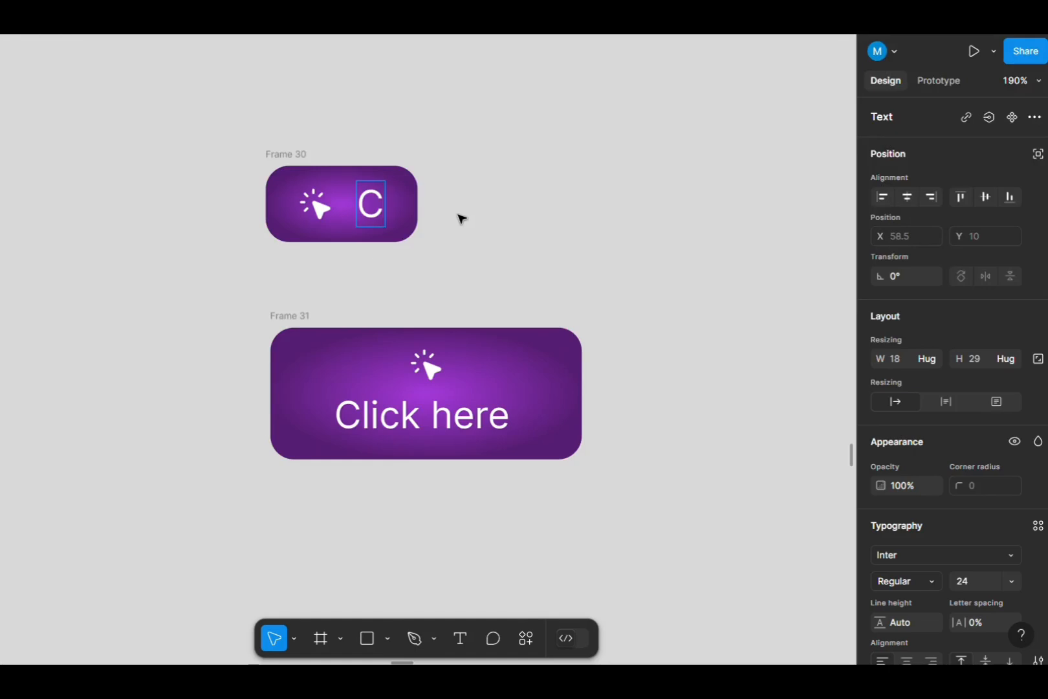
text(lic)
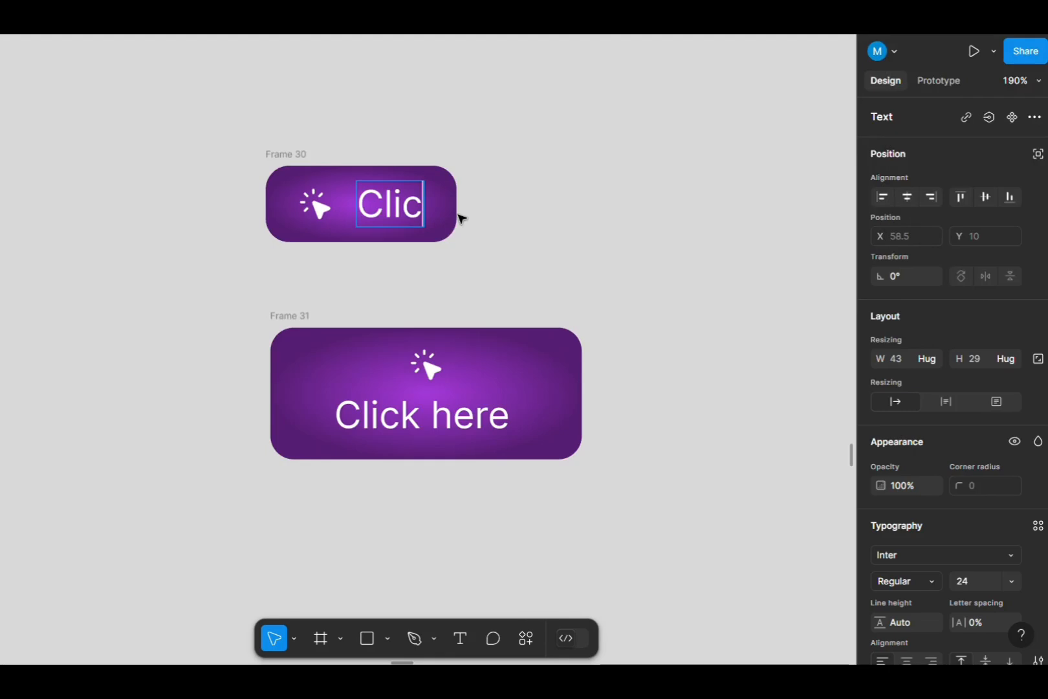
text(k he)
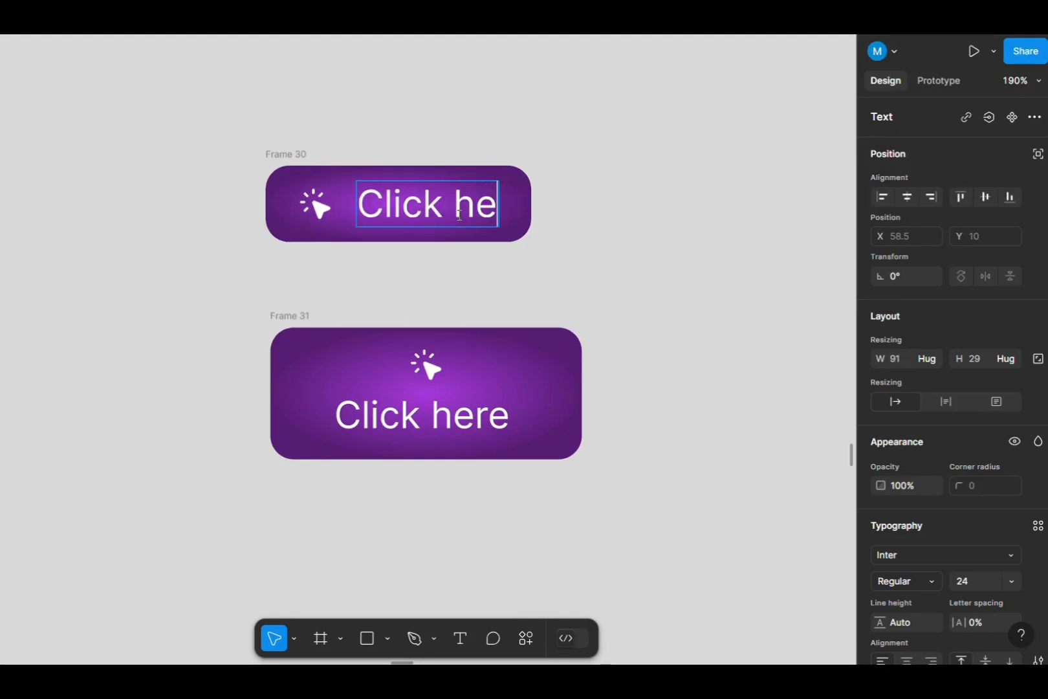
text(re to)
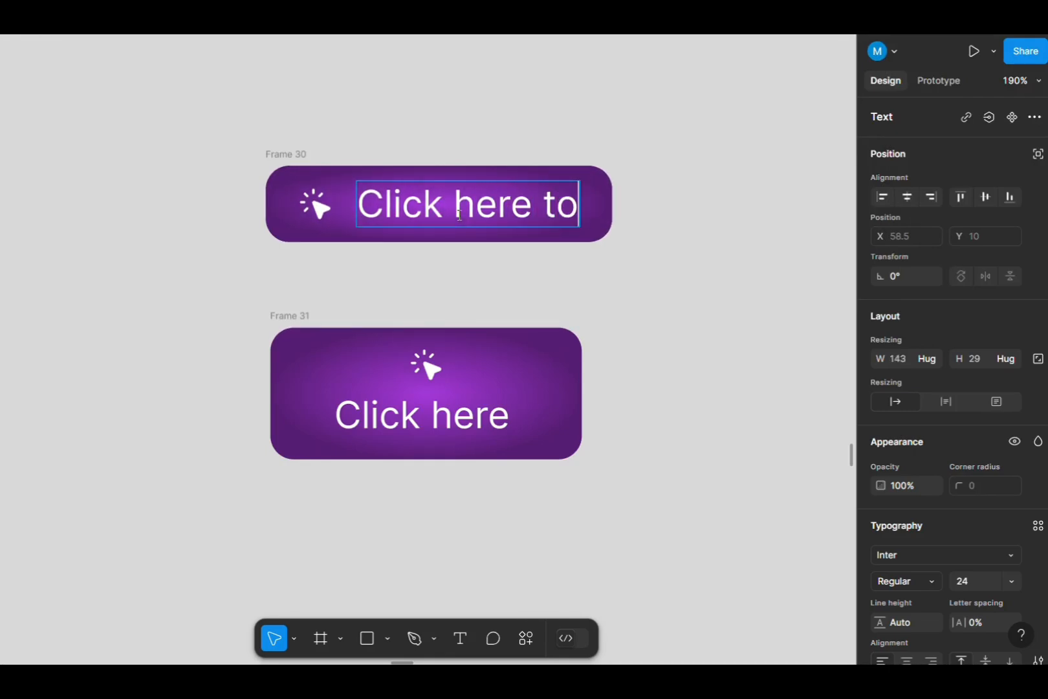
text( get )
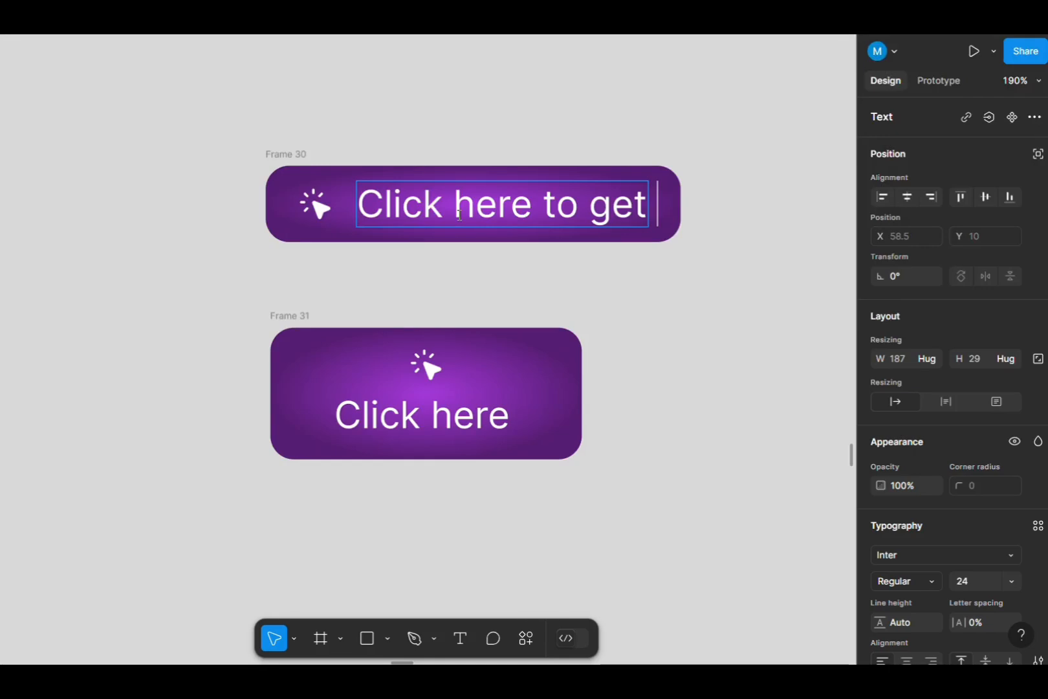
text(state)
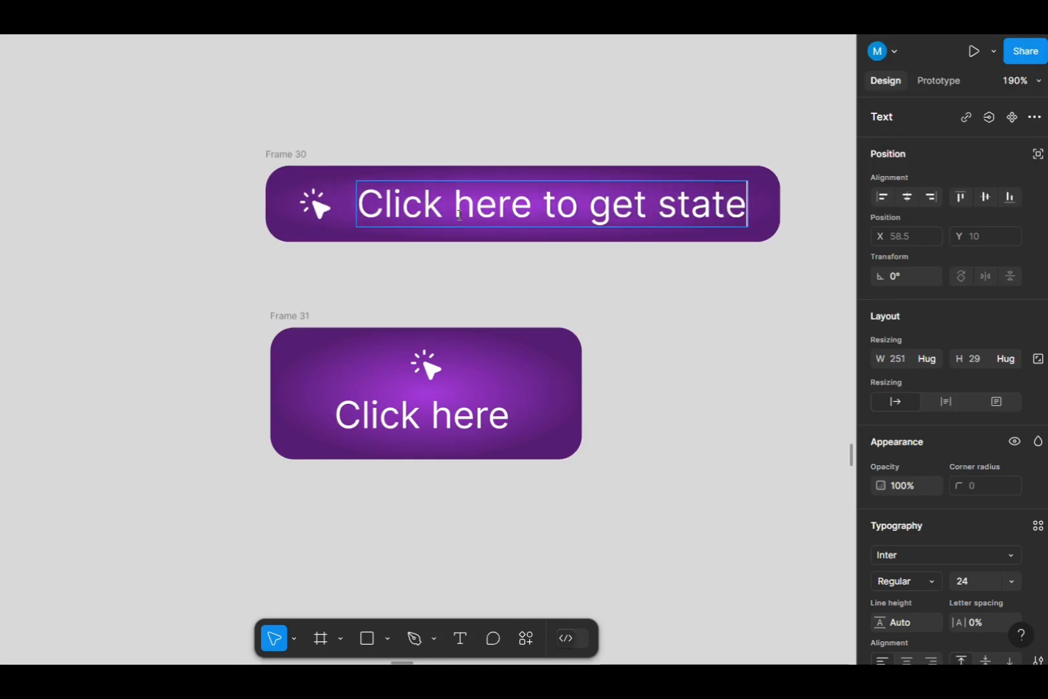
text(rd)
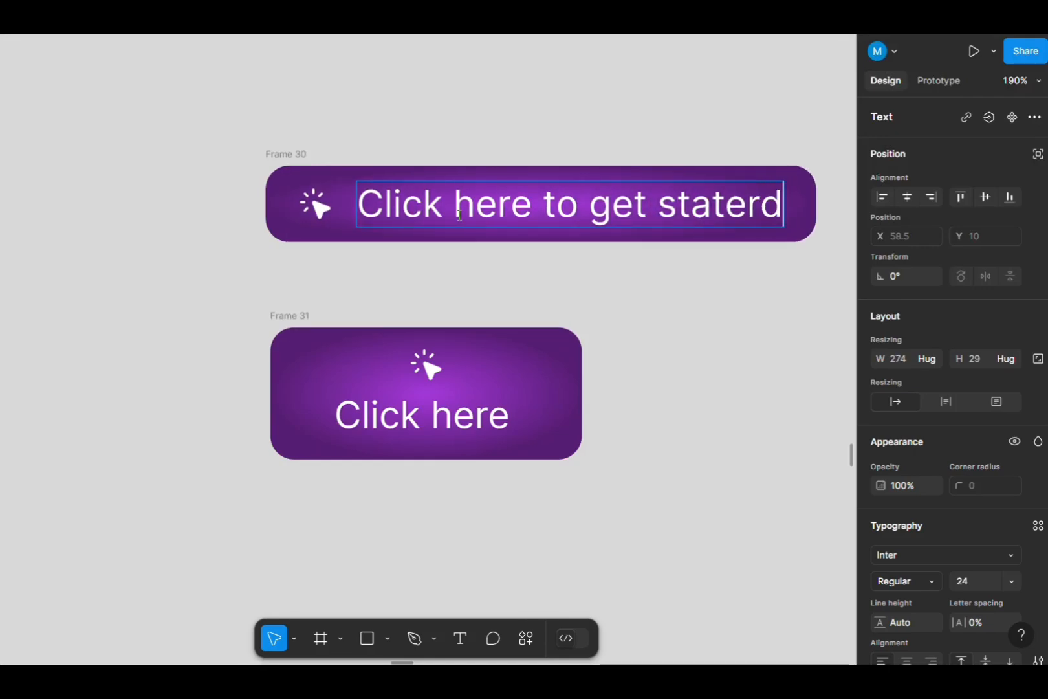
key(BackSpace)
key(BackSpace)
key(BackSpace)
key(BackSpace)
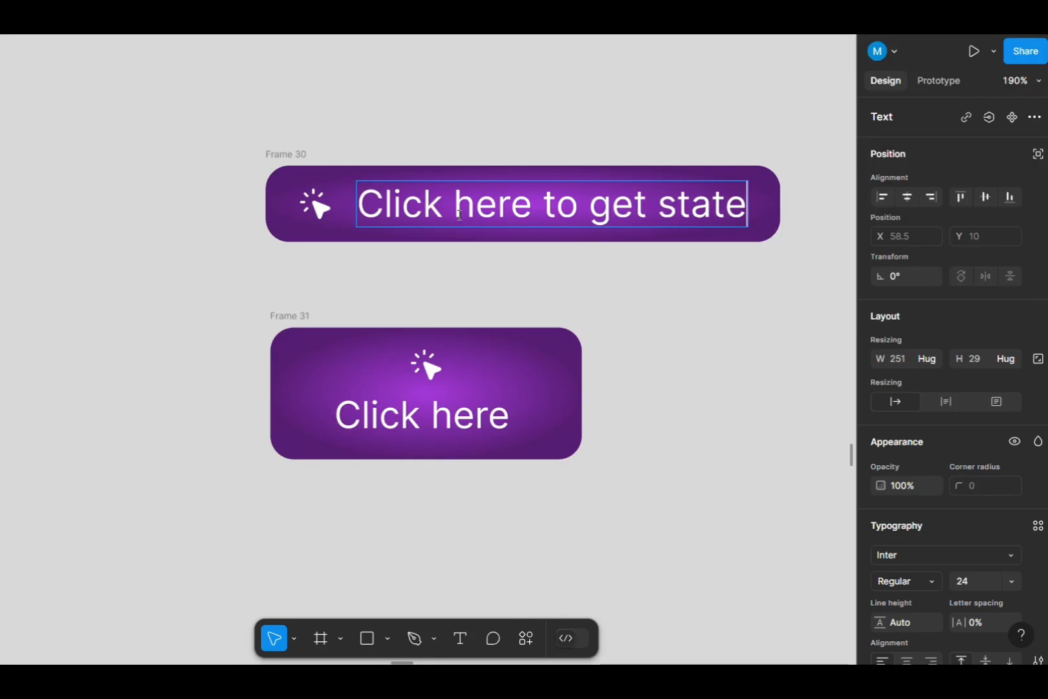
text(rted)
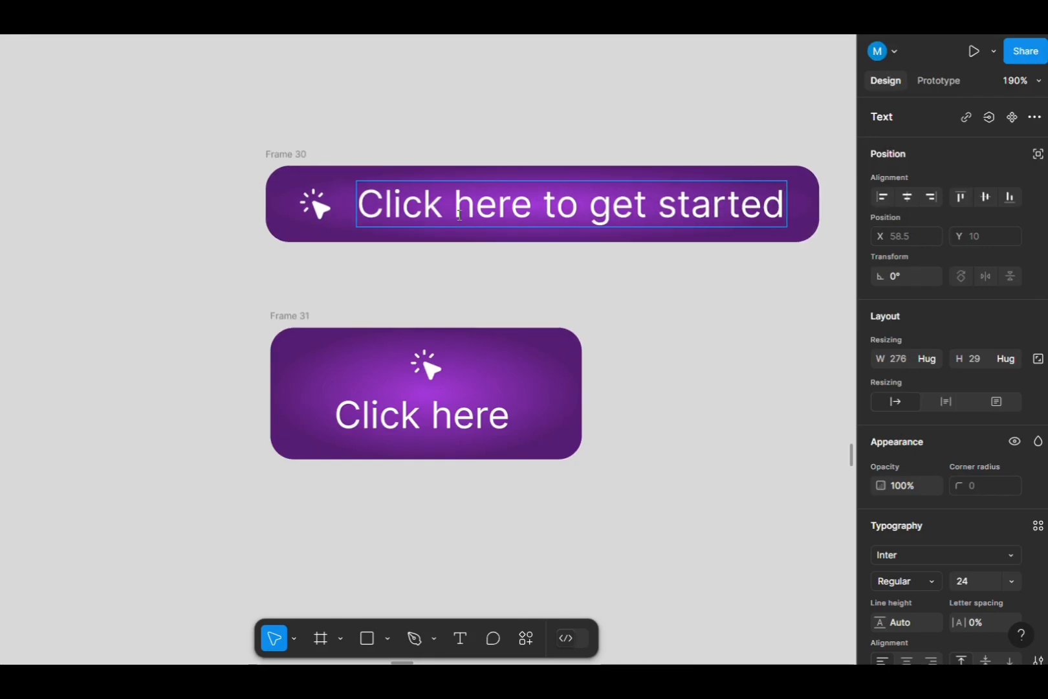
key(Escape)
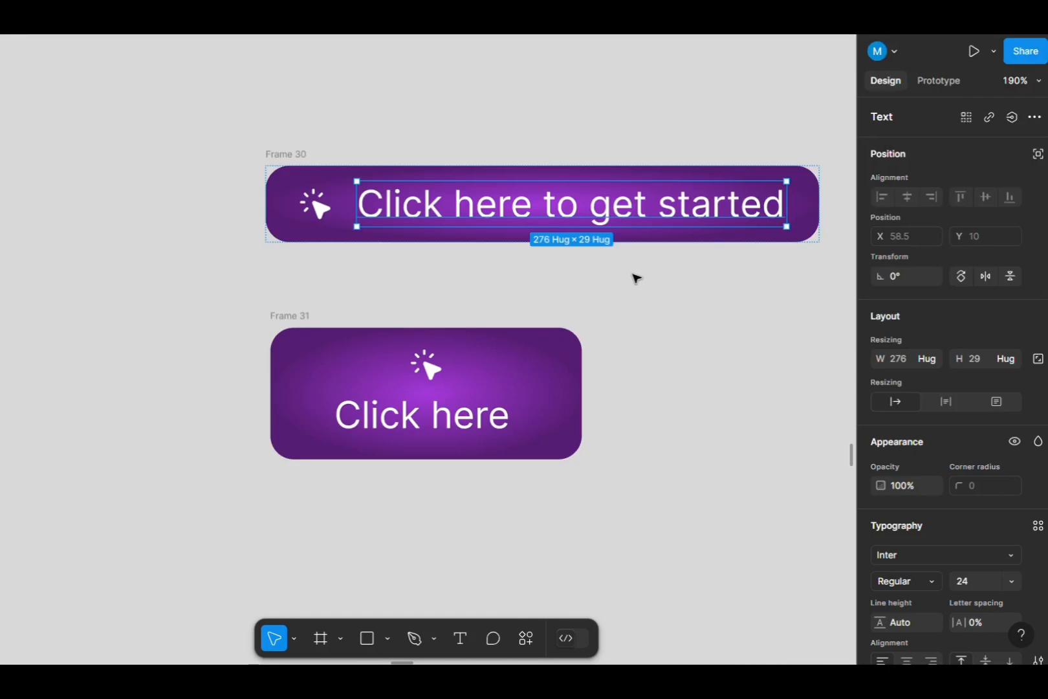
Try stretching the lower button's height by adding a run of blank lines after its "Click here" text
click(509, 417)
double_click(509, 417)
click(518, 418)
key(Return)
key(Return)
key(Return)
key(Return)
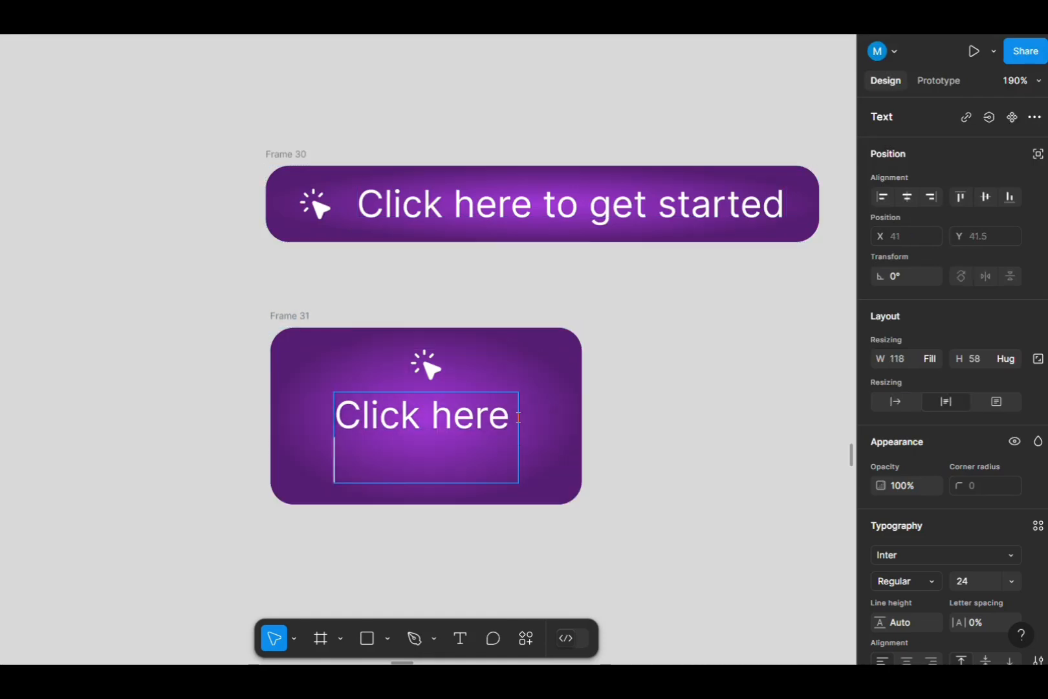
key(Return)
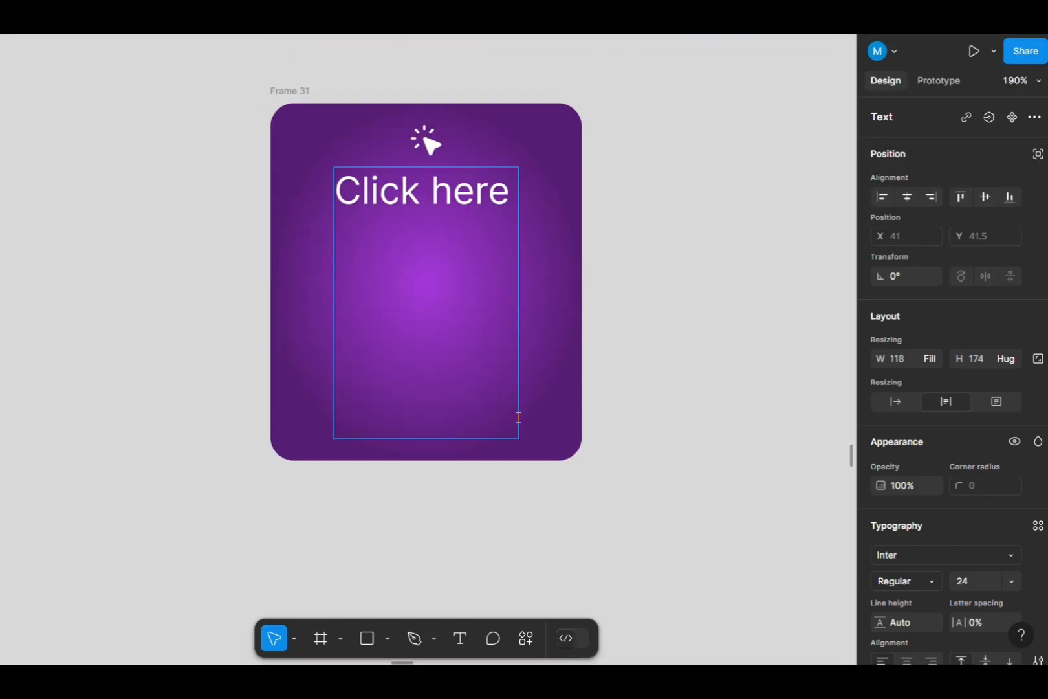
key(Return)
key(Return)
key(Return)
key(Return)
key(Return)
key(Return)
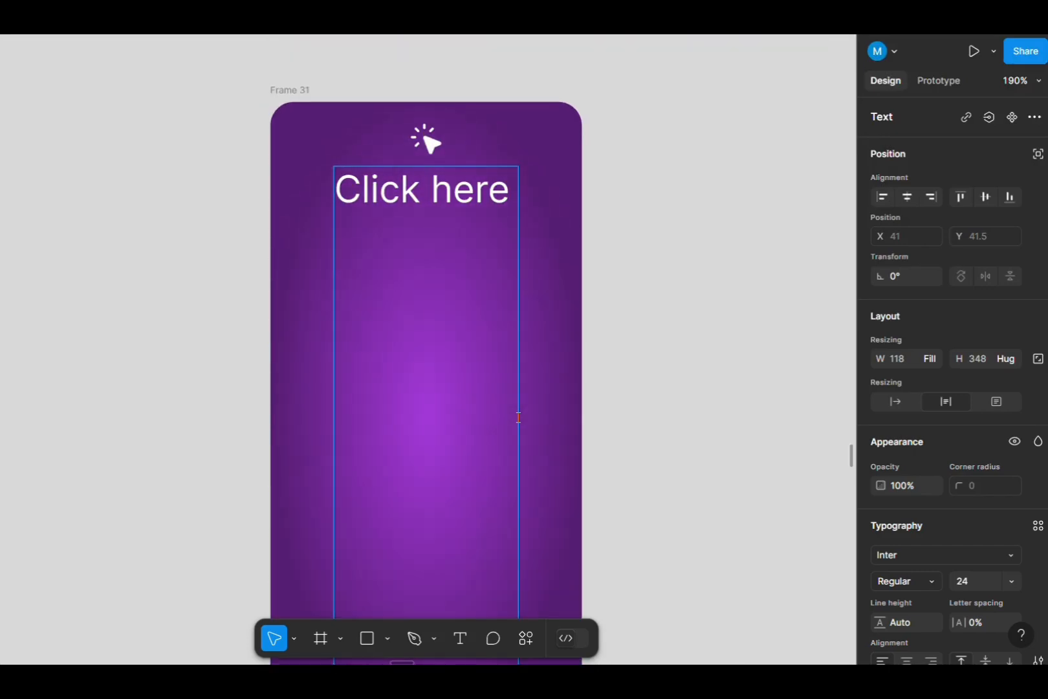
Remove the blank lines from the lower button's text, restore it to "Click here" and finish editing
key(BackSpace)
key(BackSpace)
key(BackSpace)
key(BackSpace)
key(BackSpace)
key(BackSpace)
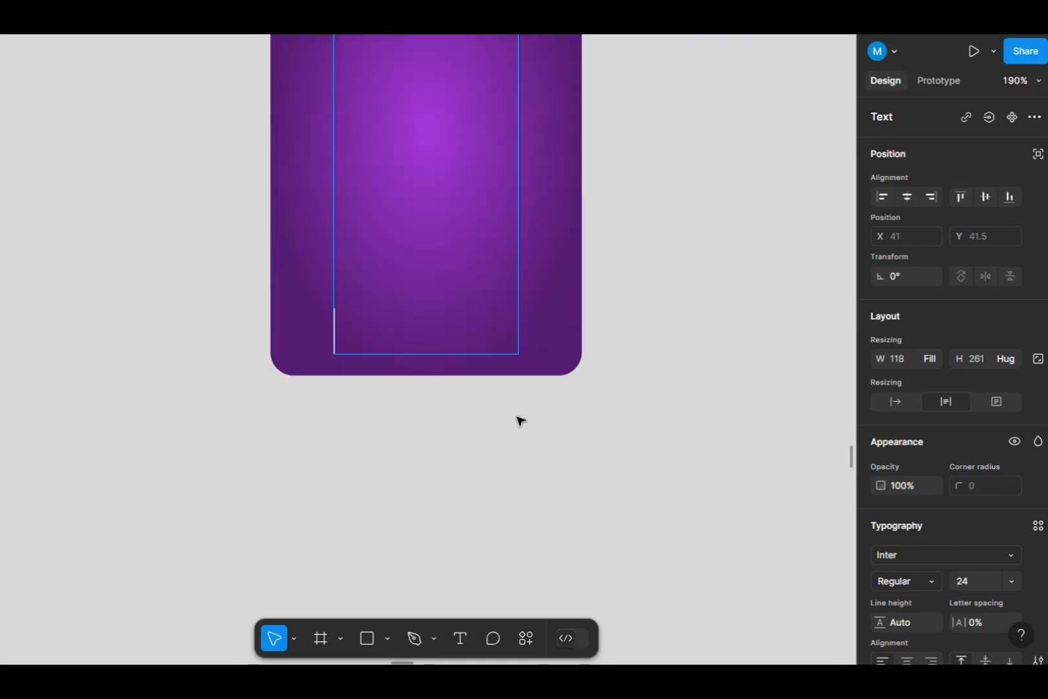
key(BackSpace)
key(BackSpace)
key(BackSpace)
key(BackSpace)
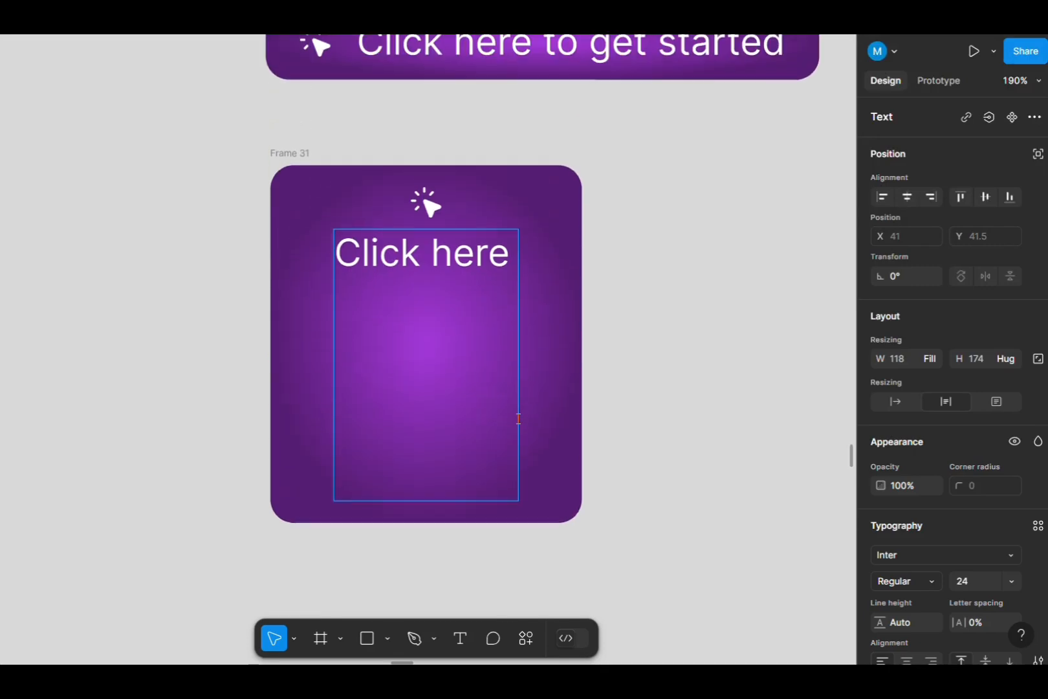
key(BackSpace)
key(BackSpace)
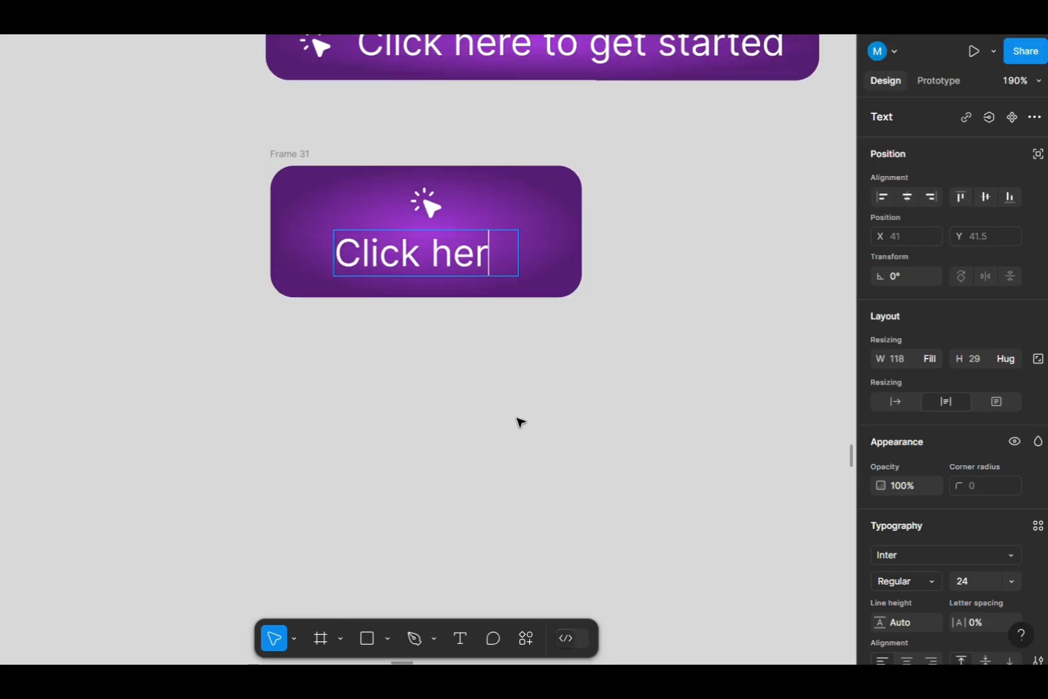
text(e)
scroll(527, 422, up, 3)
scroll(533, 388, right, 2)
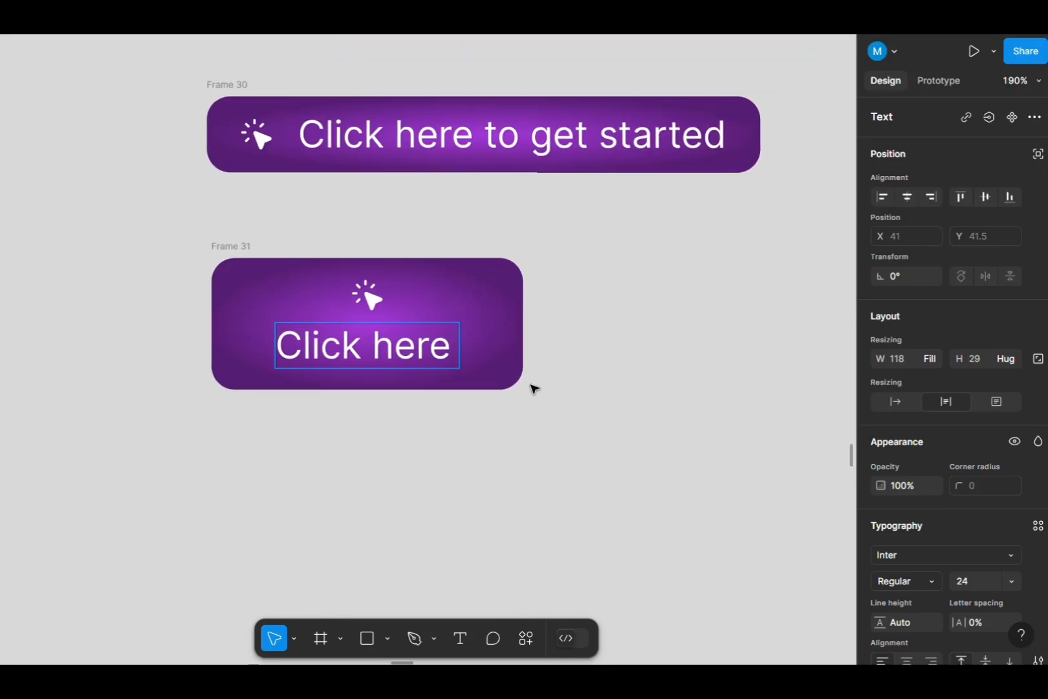
scroll(548, 358, down, 1)
scroll(547, 358, down, 2)
scroll(511, 366, down, 1)
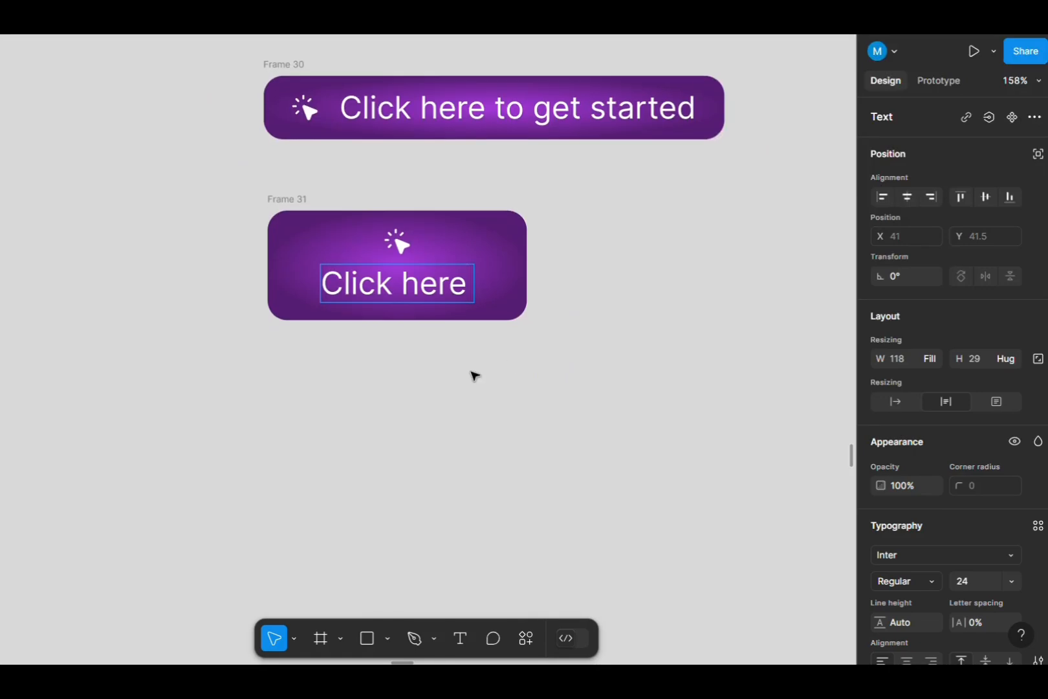
key(Escape)
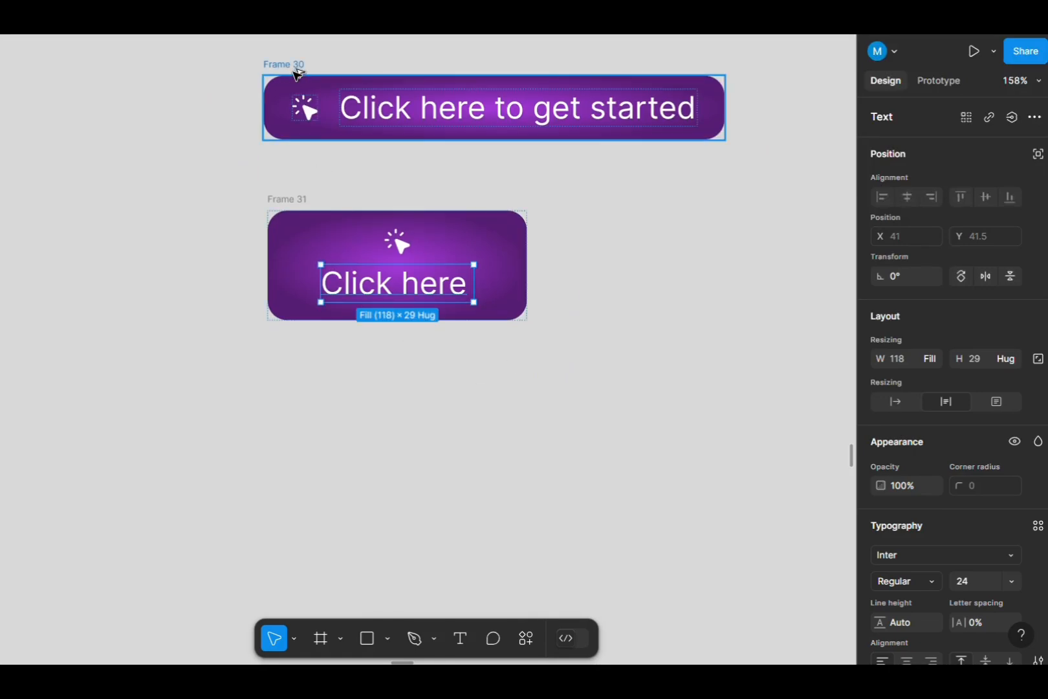
Duplicate the "Click here to get started" button below the vertical button and change the copy's text to "Click"
drag(289, 114, 301, 399)
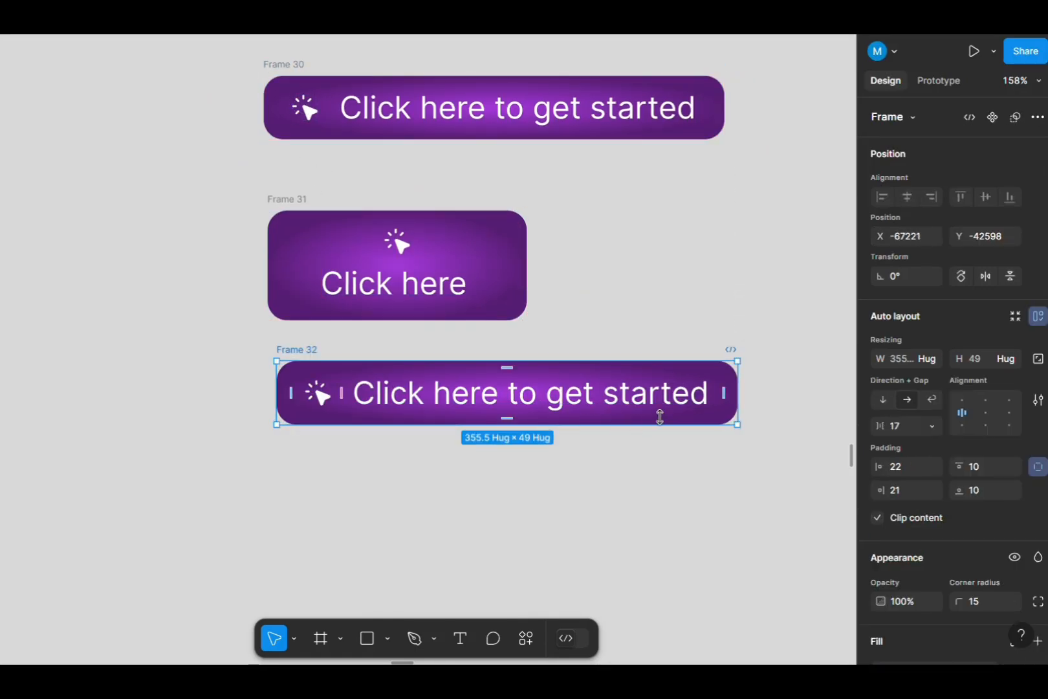
click(707, 402)
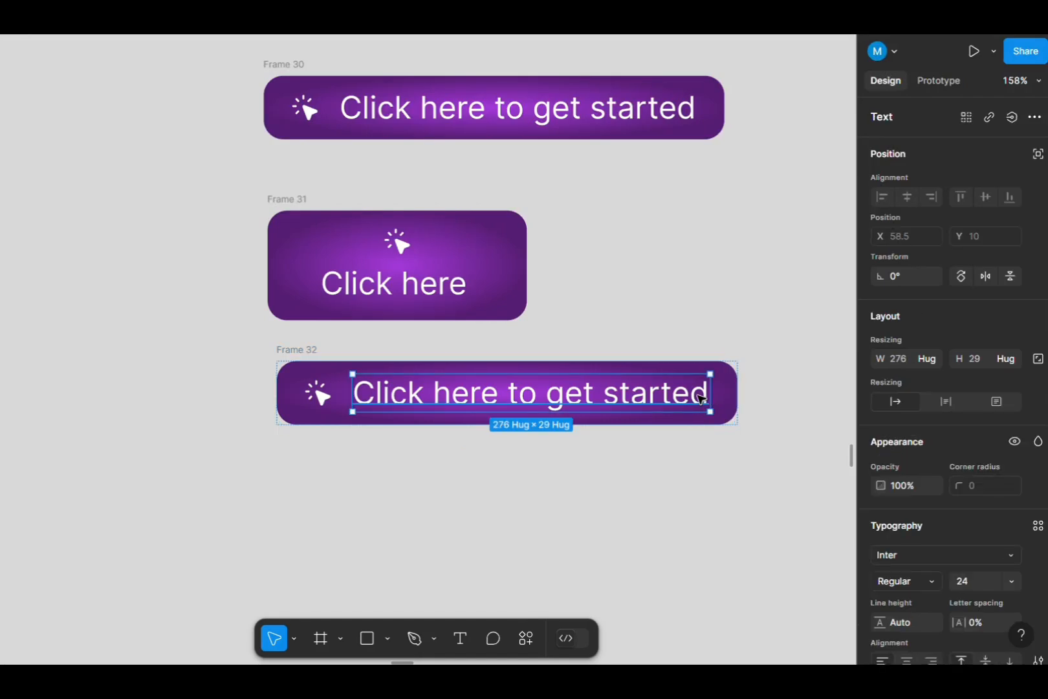
double_click(700, 399)
text(C)
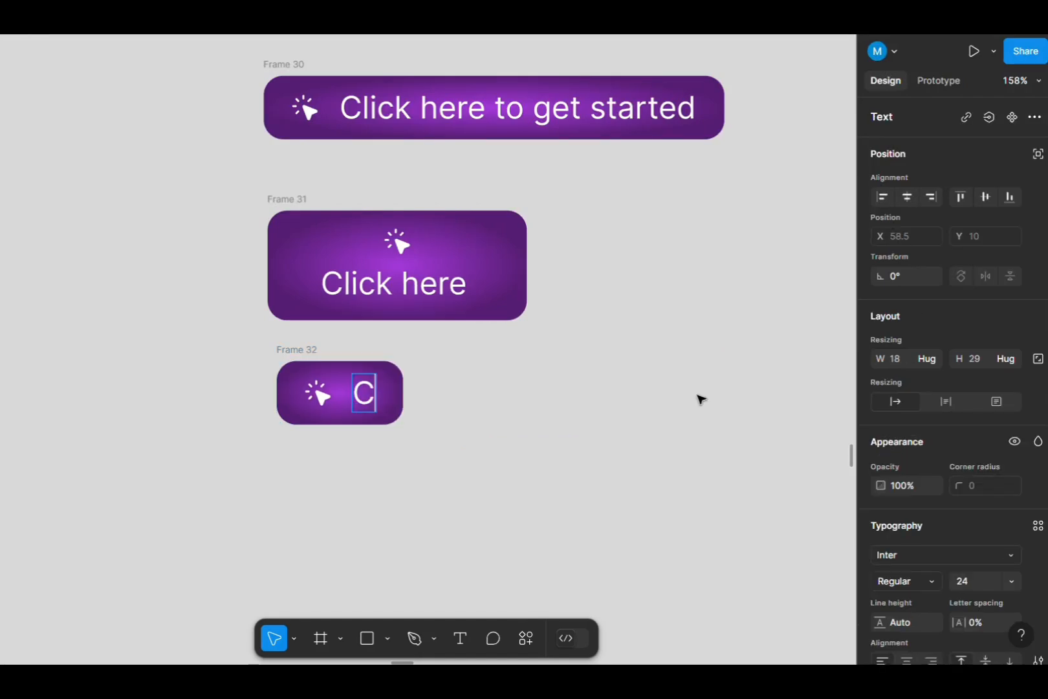
text(lick)
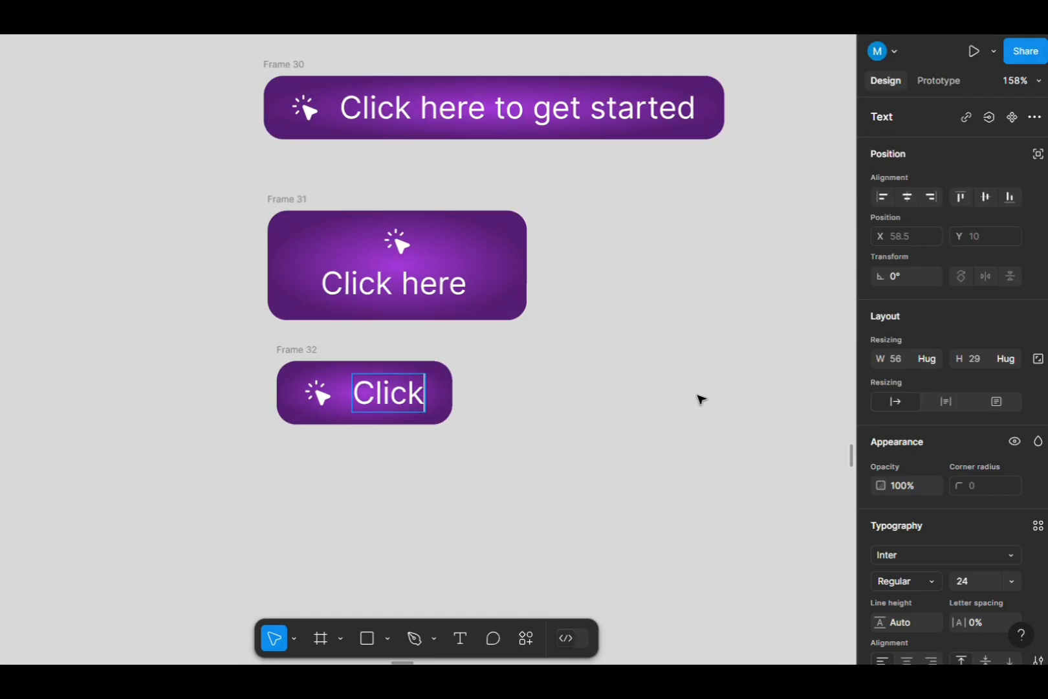
key(Escape)
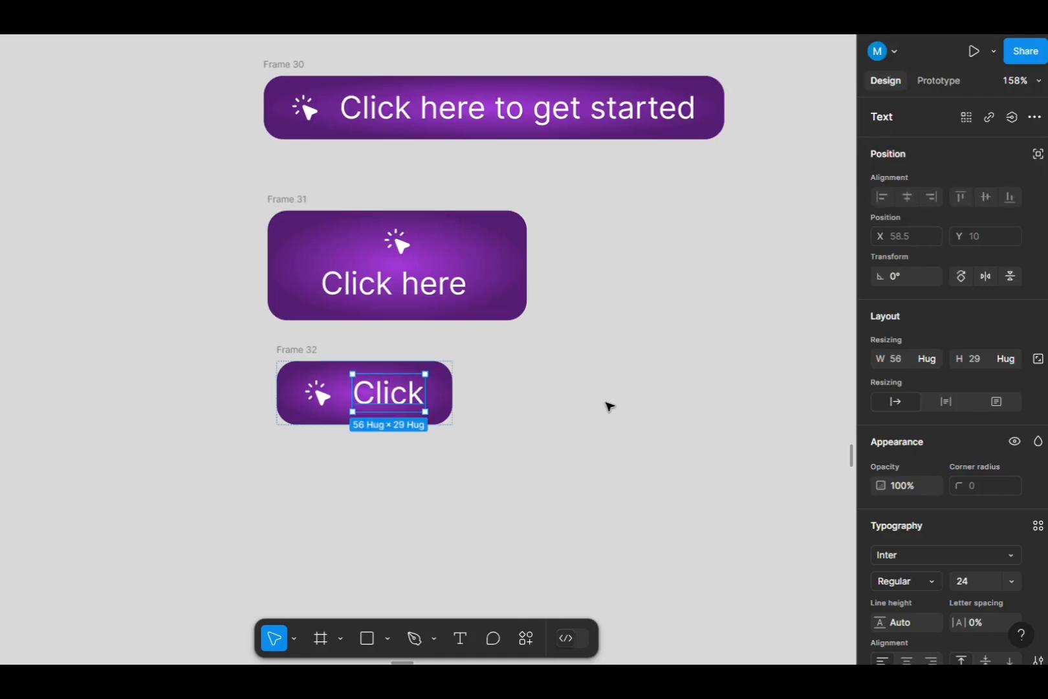